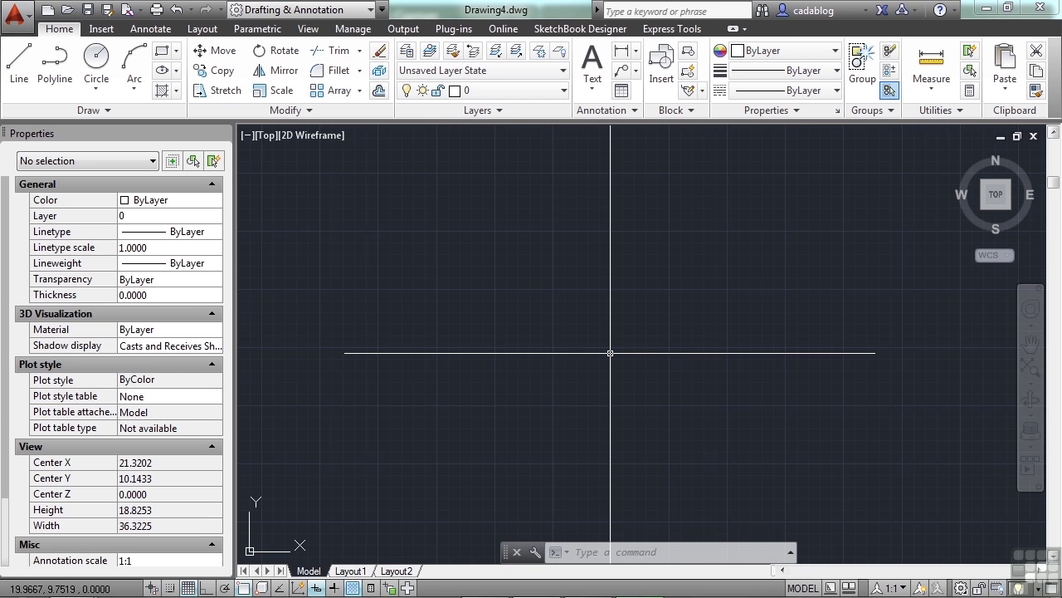
Close the empty Drawing4 with CLOSE, then open annotation.dwg.
type("close")
key("Return")
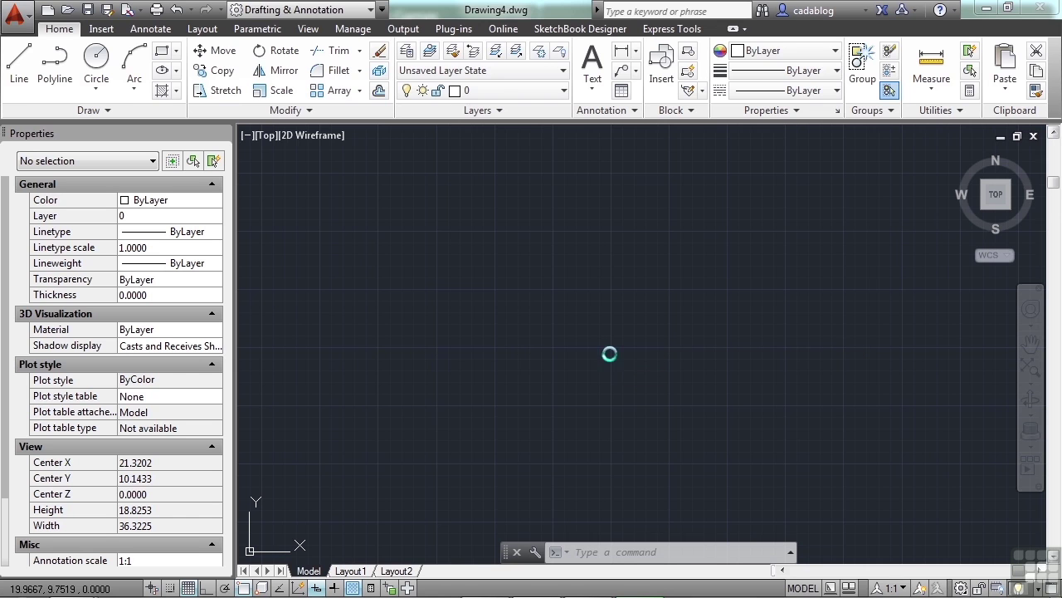
key("ctrl+o")
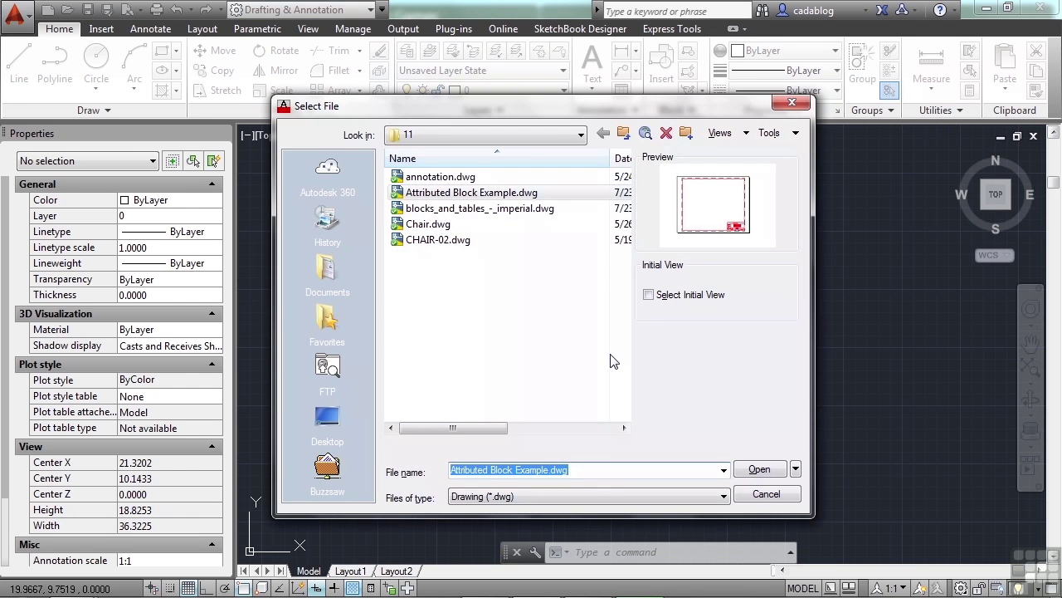
left_click(539, 177)
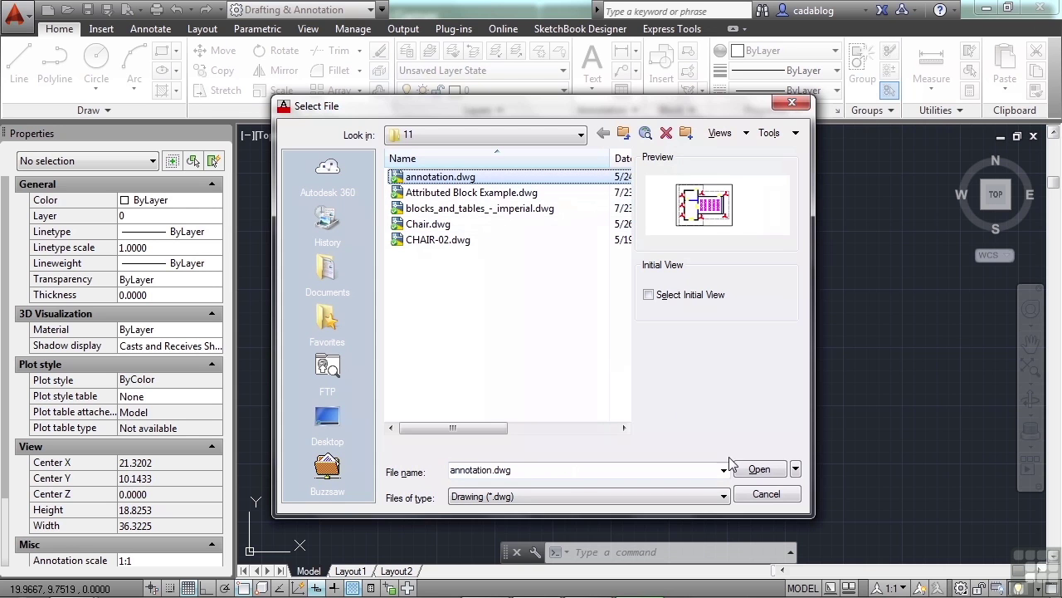
left_click(757, 470)
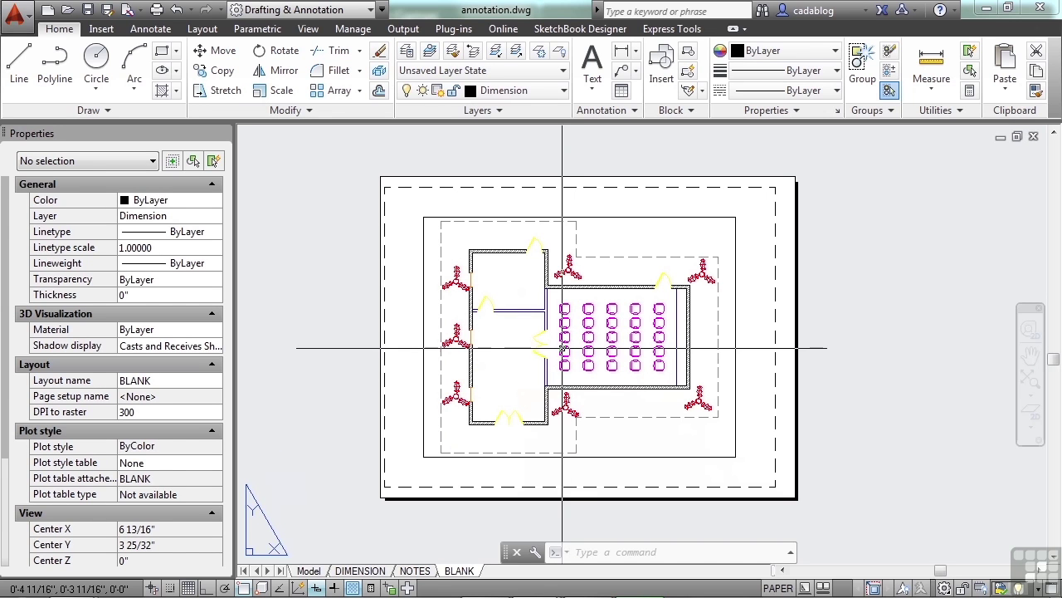
Switch to model space and inspect the chair, bottom door and left-wall window blocks.
left_click(310, 571)
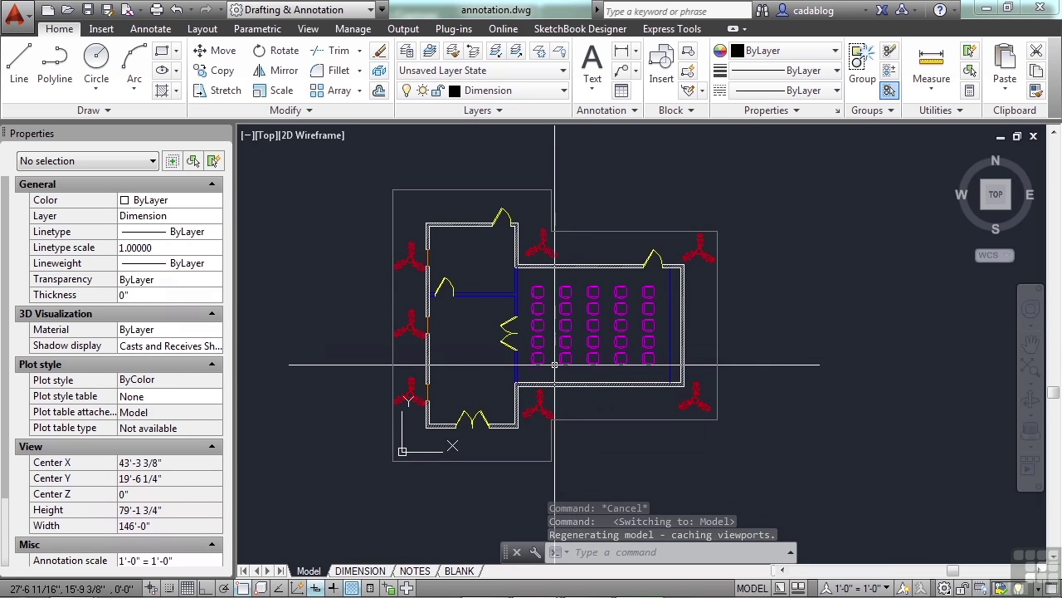
scroll(540, 361, "up", 4)
left_click(535, 358)
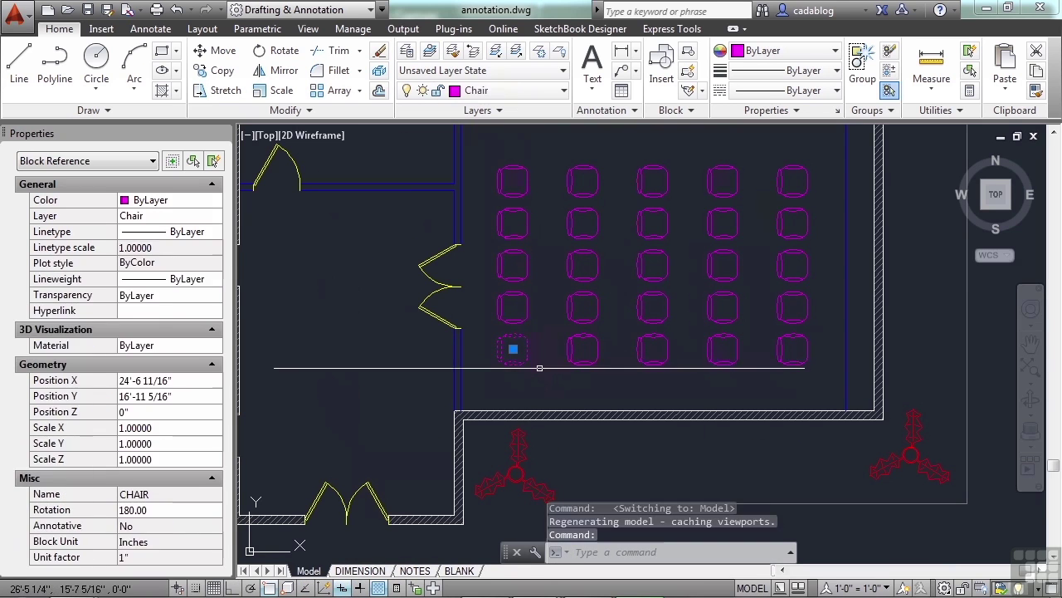
key("Escape")
key("Escape")
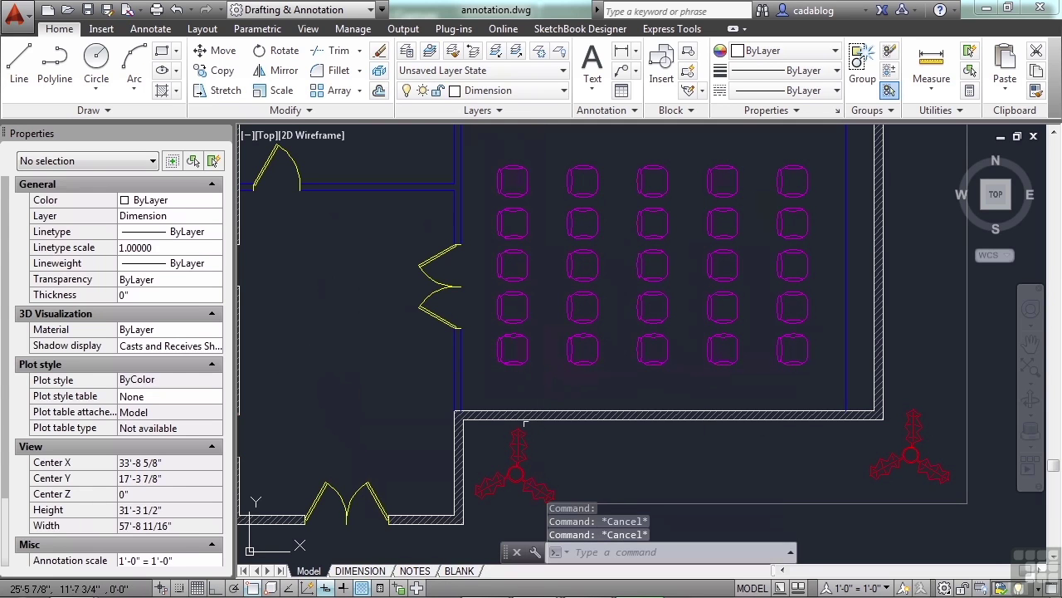
middle_click_drag(508, 409, 566, 412)
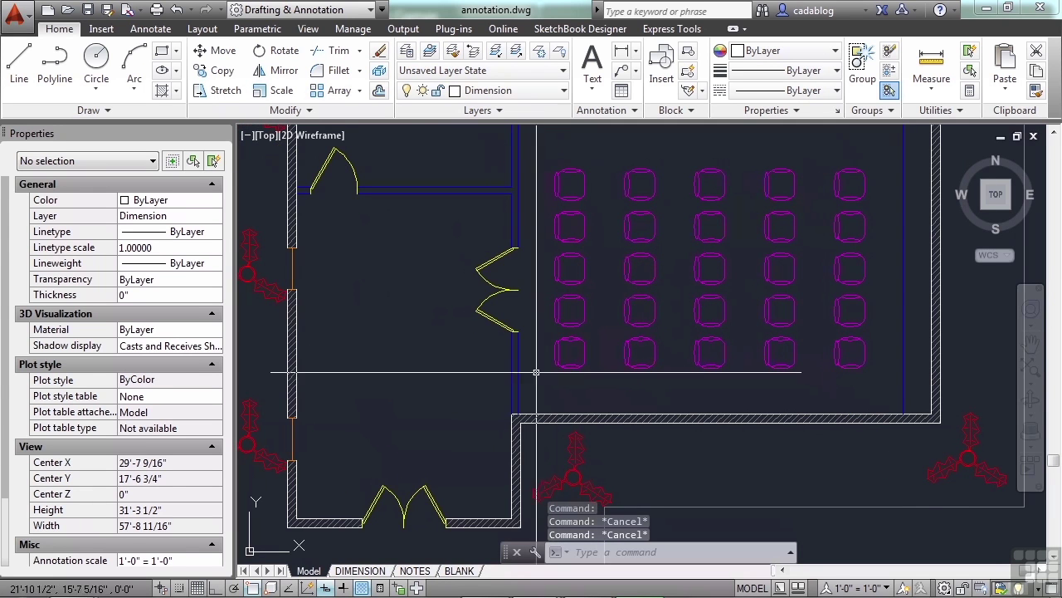
left_click(427, 497)
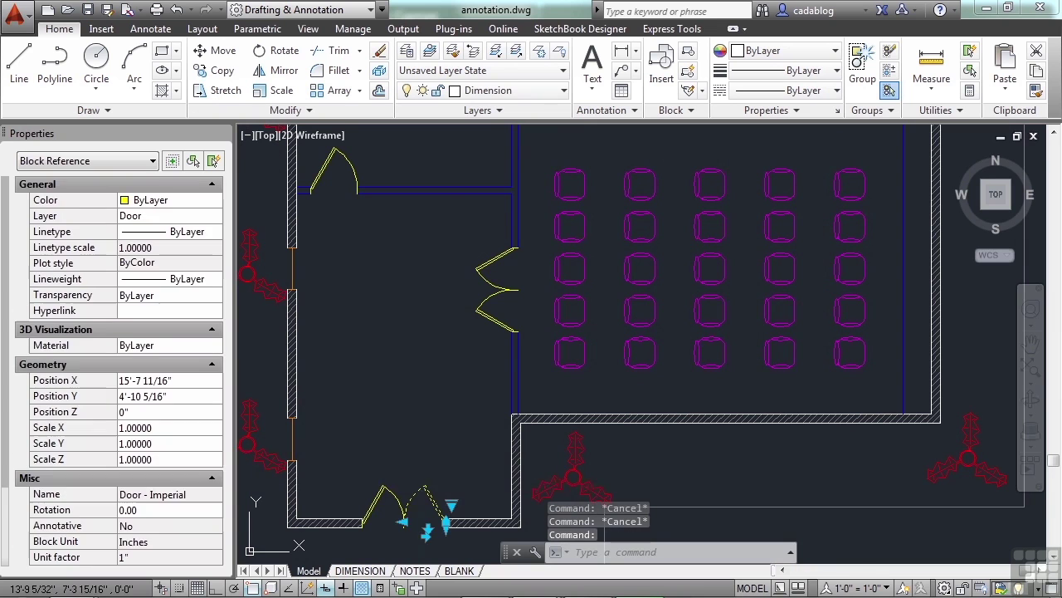
key("Escape")
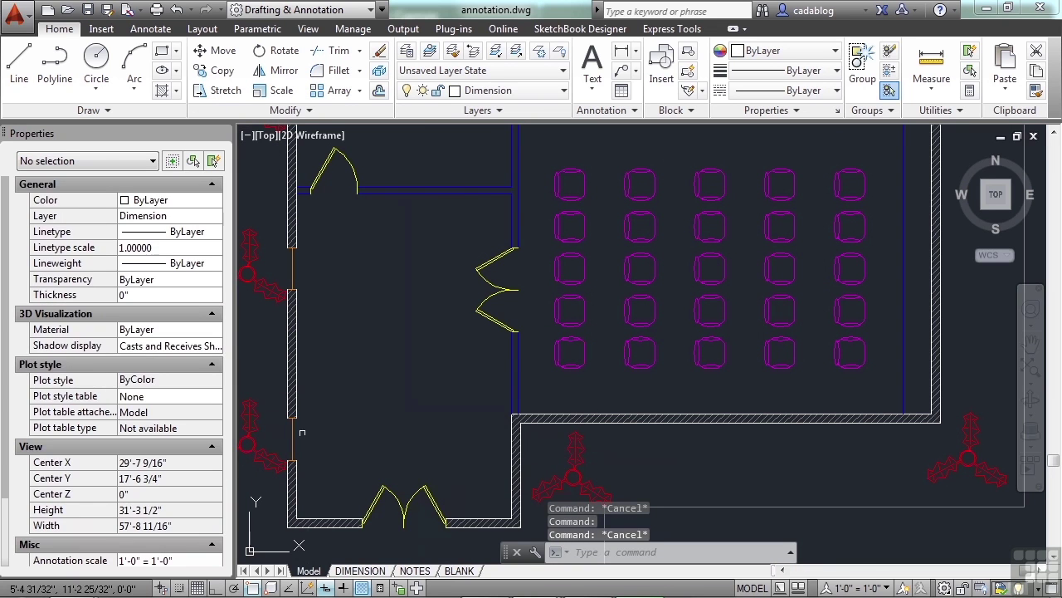
left_click(291, 433)
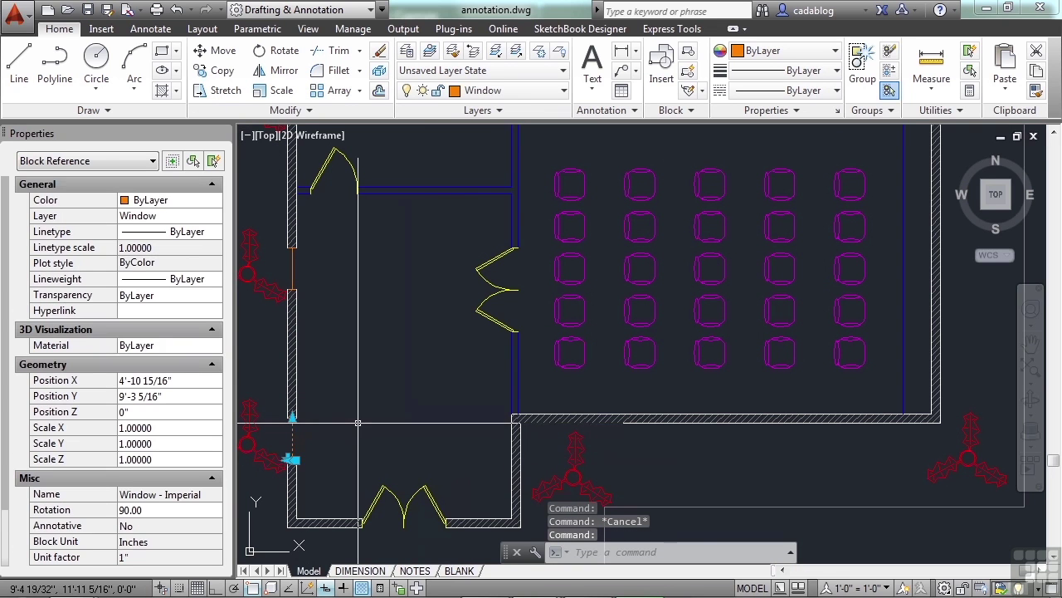
key("Escape")
key("Escape")
Zoom in on the lower-wall door and select its block.
middle_click_drag(425, 431, 456, 384)
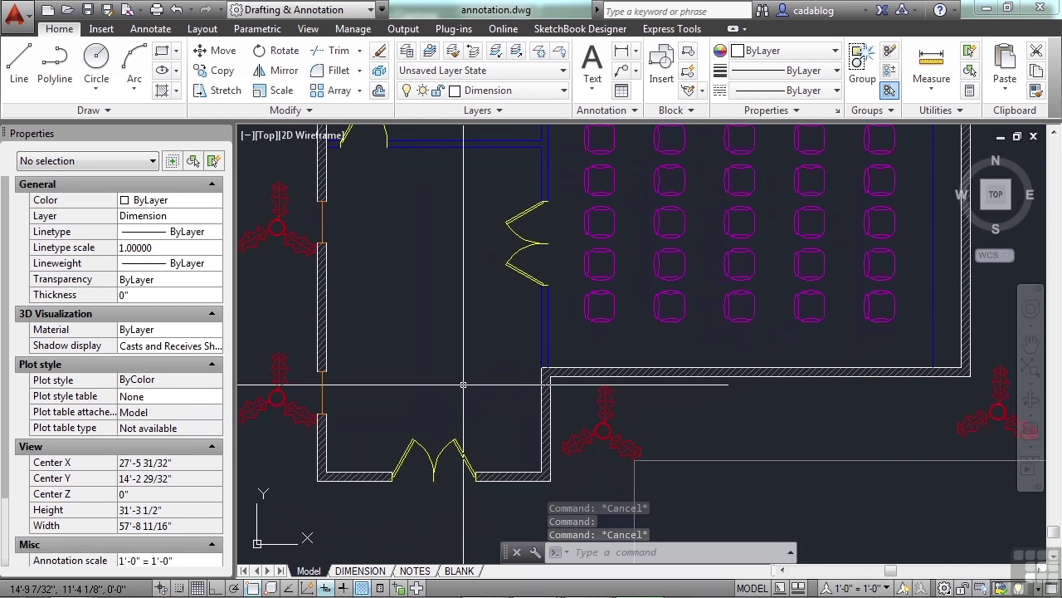
scroll(439, 438, "up", 4)
middle_click_drag(464, 434, 476, 320)
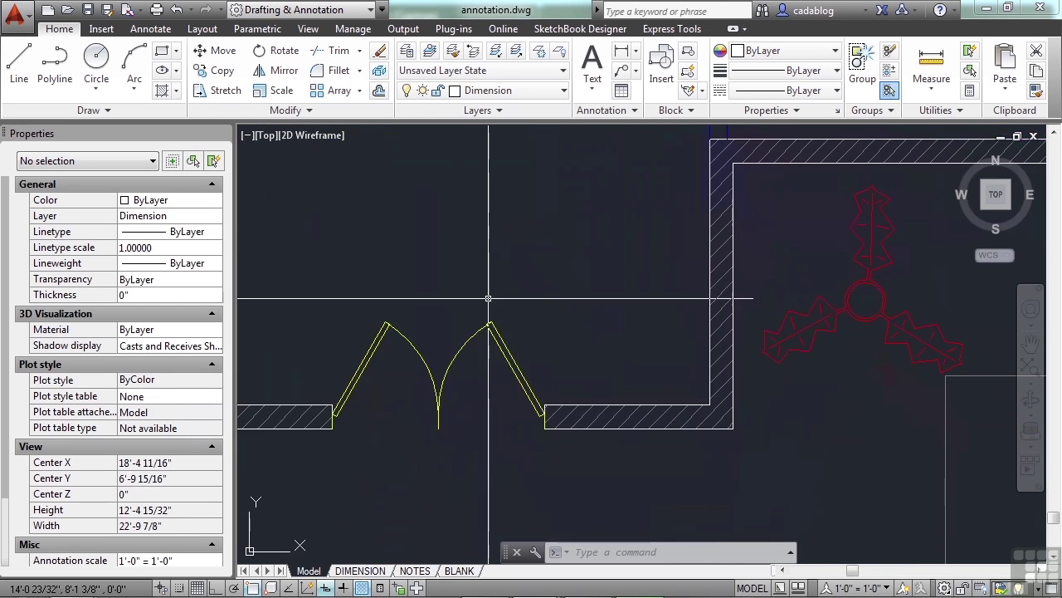
left_click(491, 325)
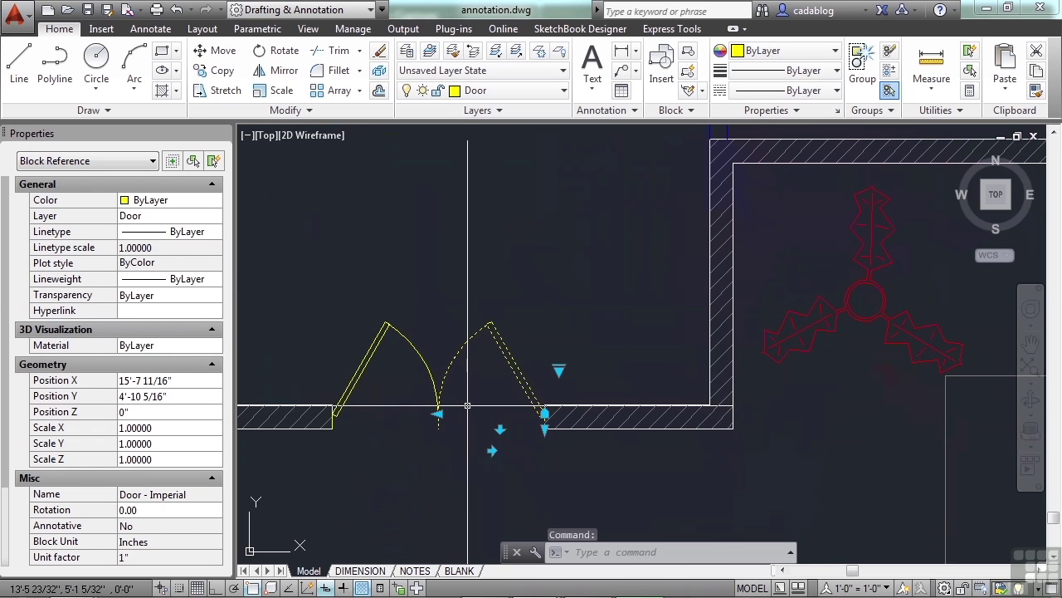
Widen the first door leaf leftward and snap the second leaf's width point to its end.
scroll(438, 410, "up", 2)
left_click(432, 411)
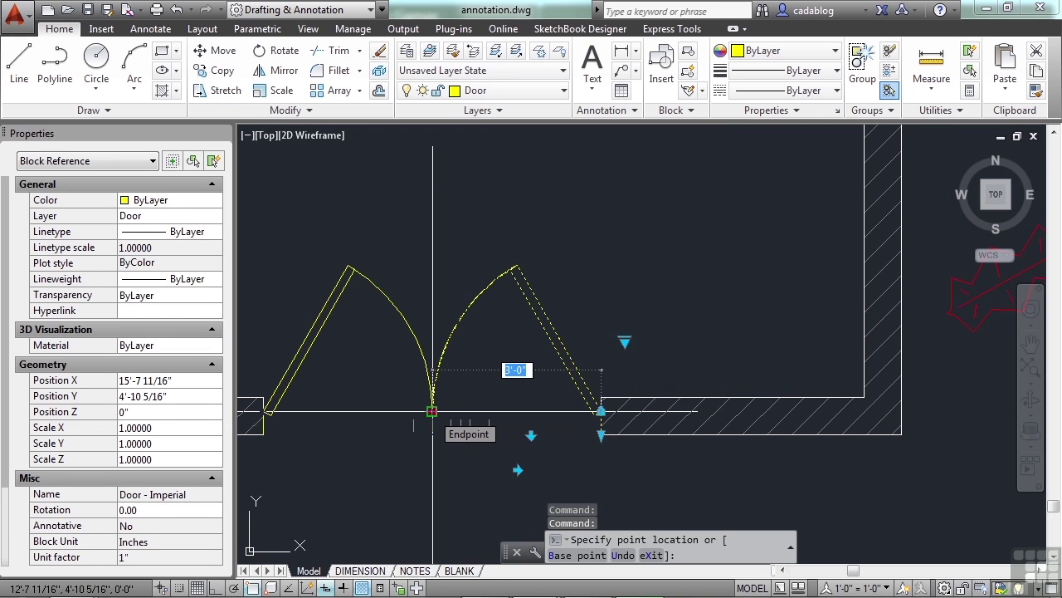
scroll(433, 412, "up", 1)
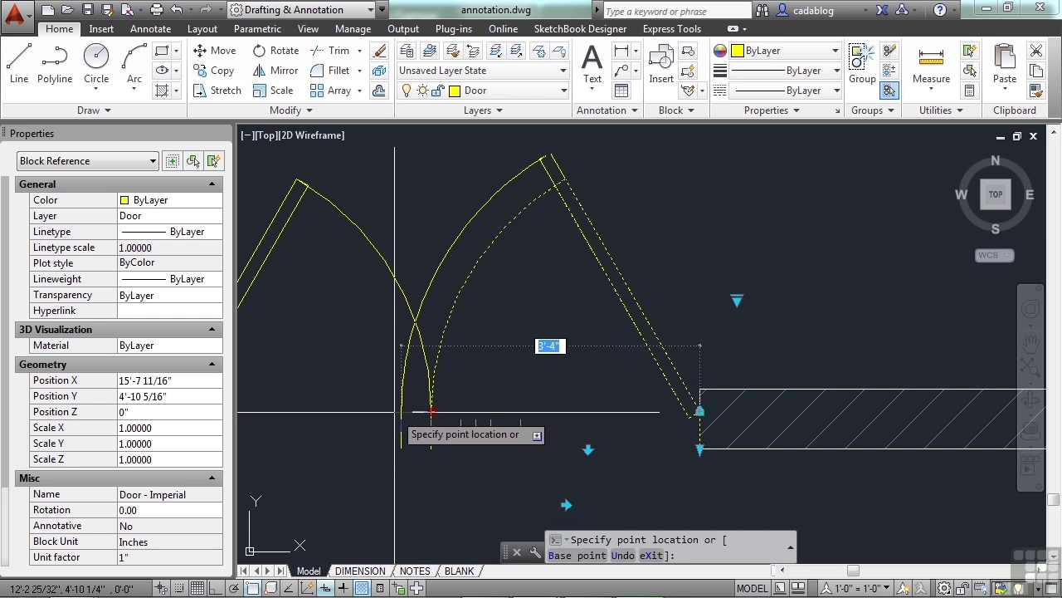
left_click(396, 412)
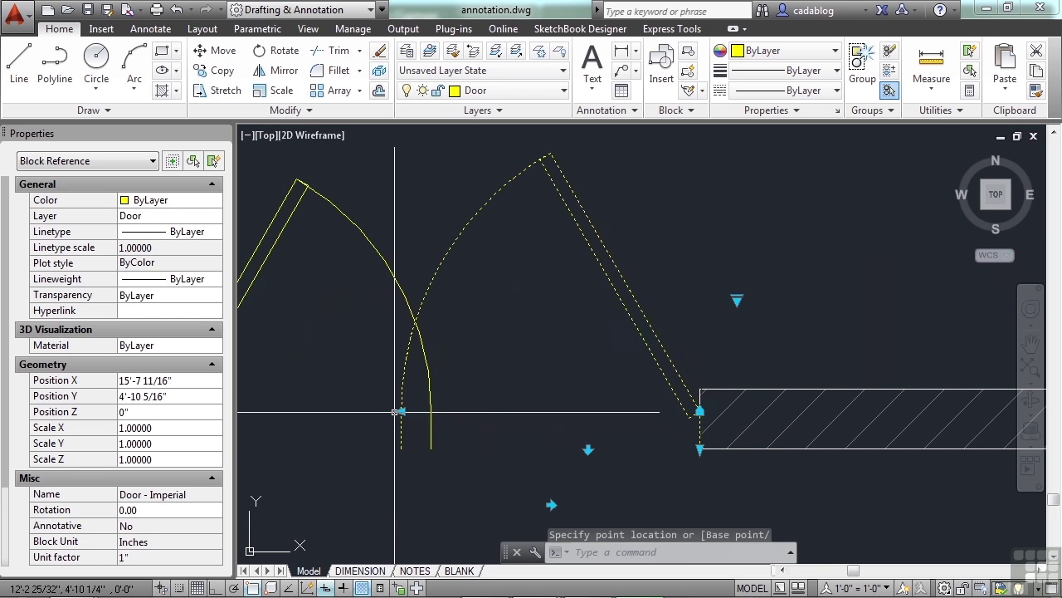
left_click(432, 433)
left_click(432, 411)
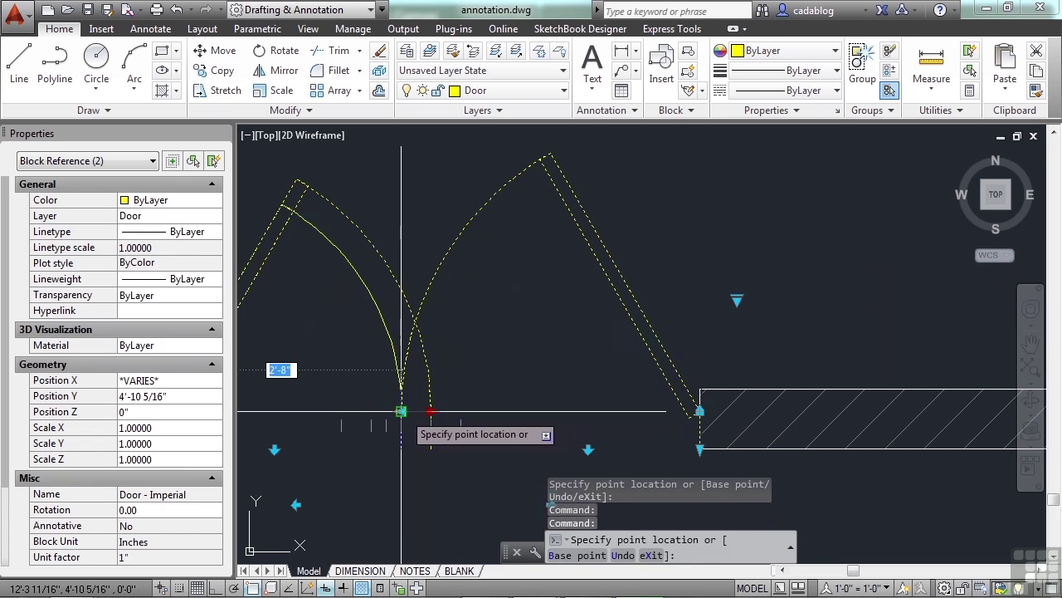
left_click(402, 411)
key("Escape")
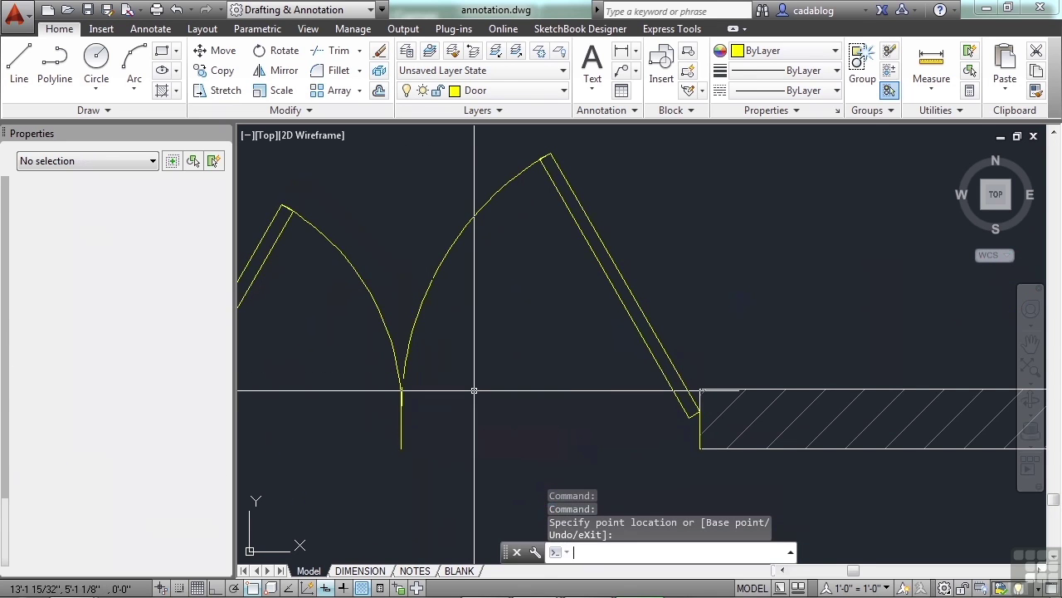
scroll(474, 381, "down", 3)
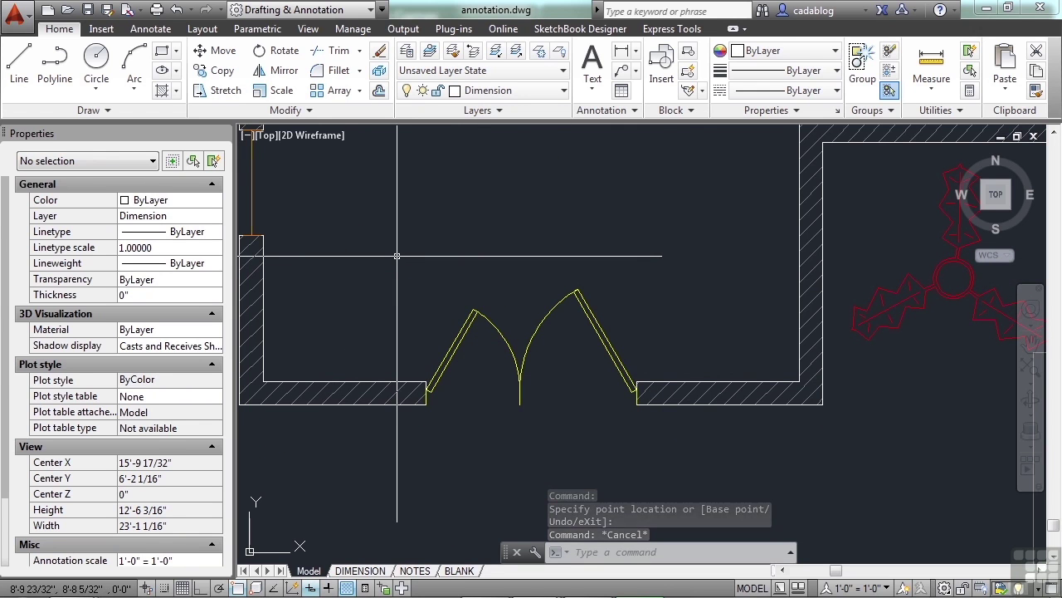
Narrow the right door leaf and set the left leaf to 2'-0" width.
left_click(547, 317)
scroll(547, 317, "up", 5)
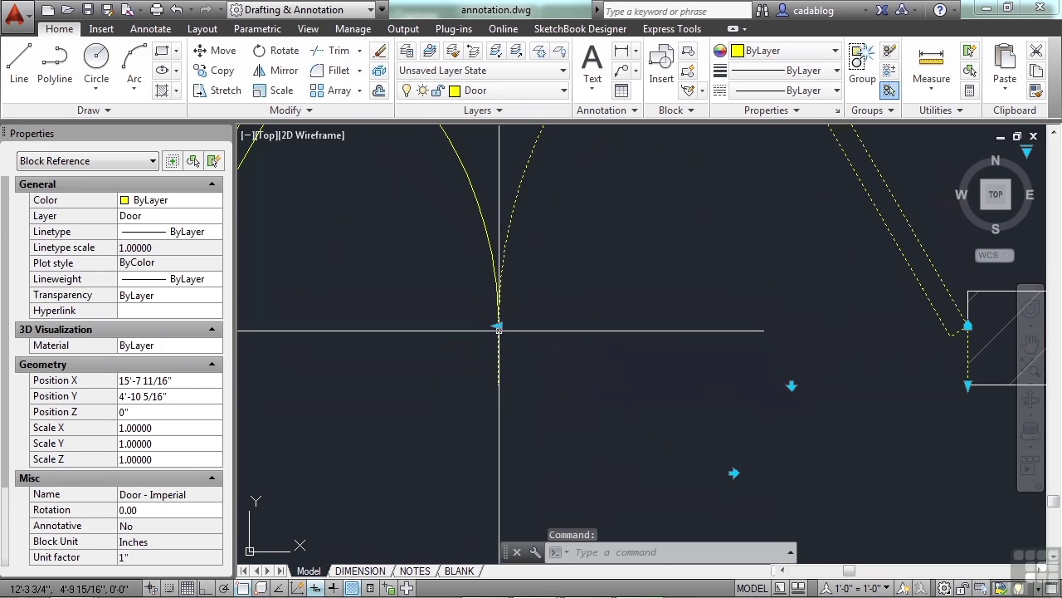
left_click(498, 326)
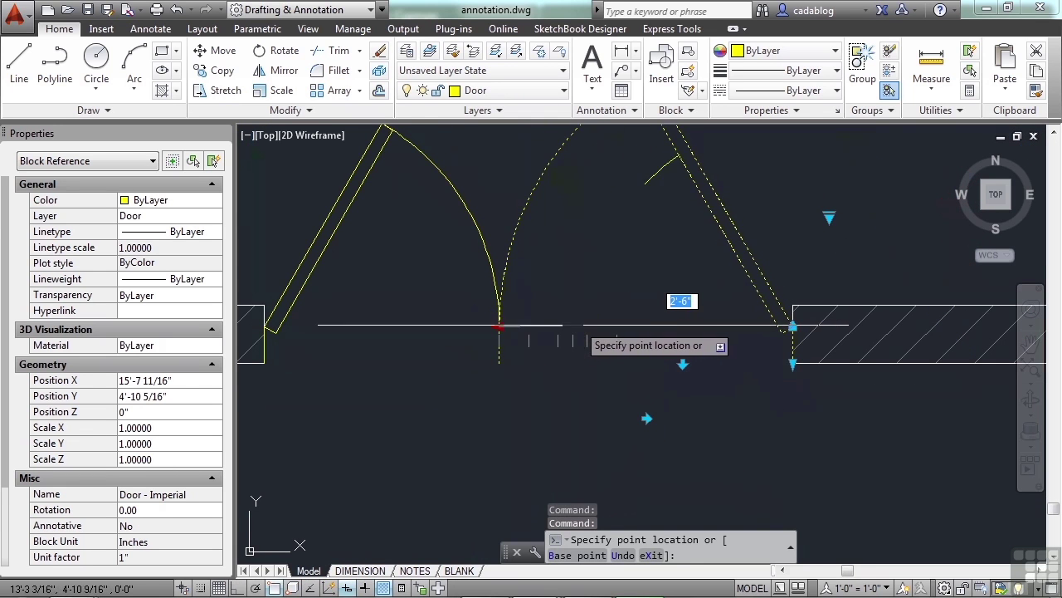
left_click(617, 330)
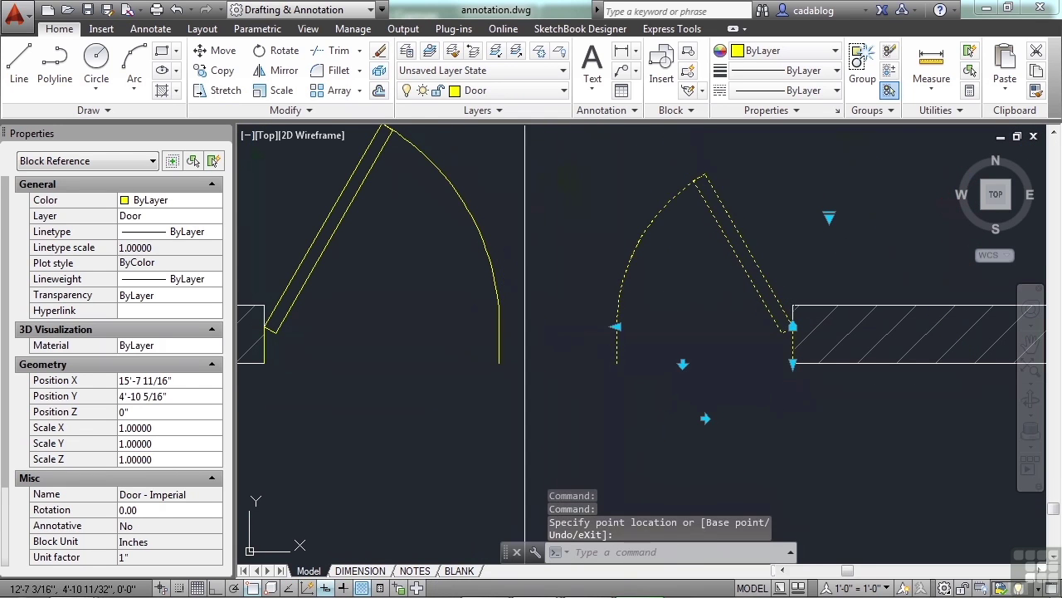
left_click(500, 325)
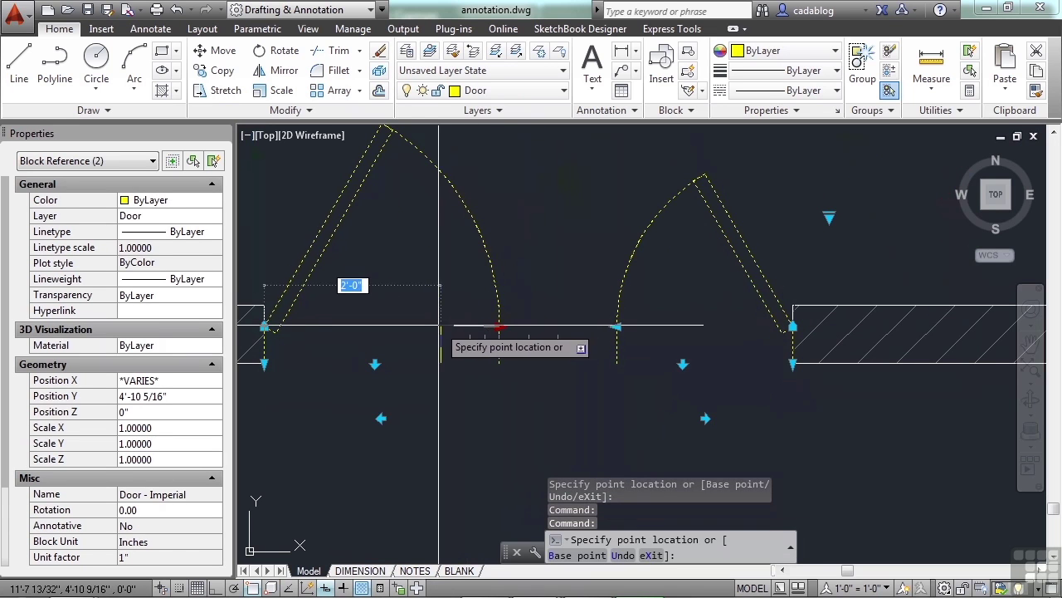
left_click(501, 359)
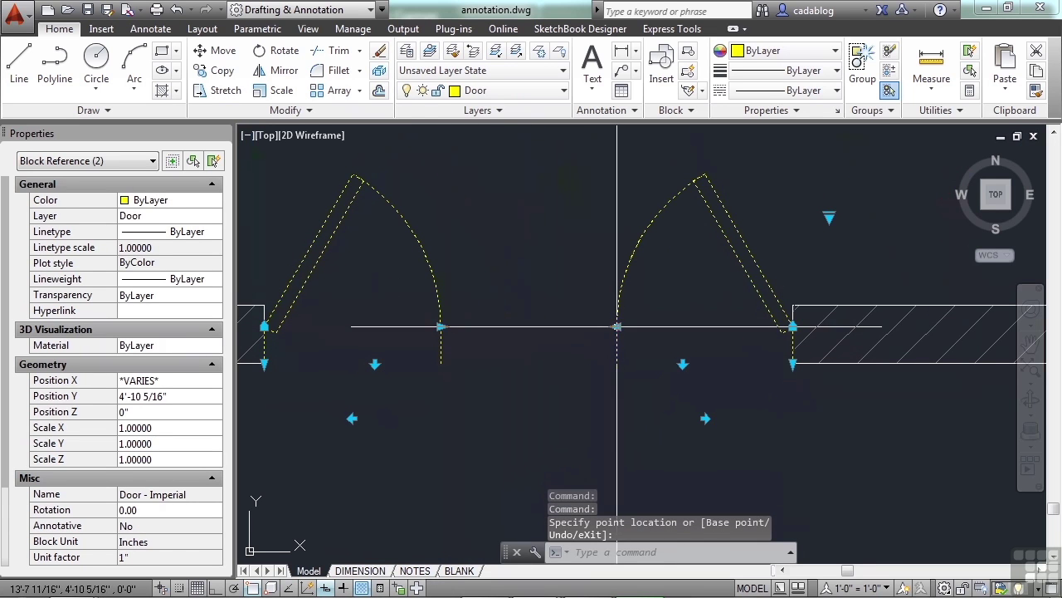
Stretch both door leaves until they meet at the centre of the opening.
left_click(616, 326)
left_click(528, 326)
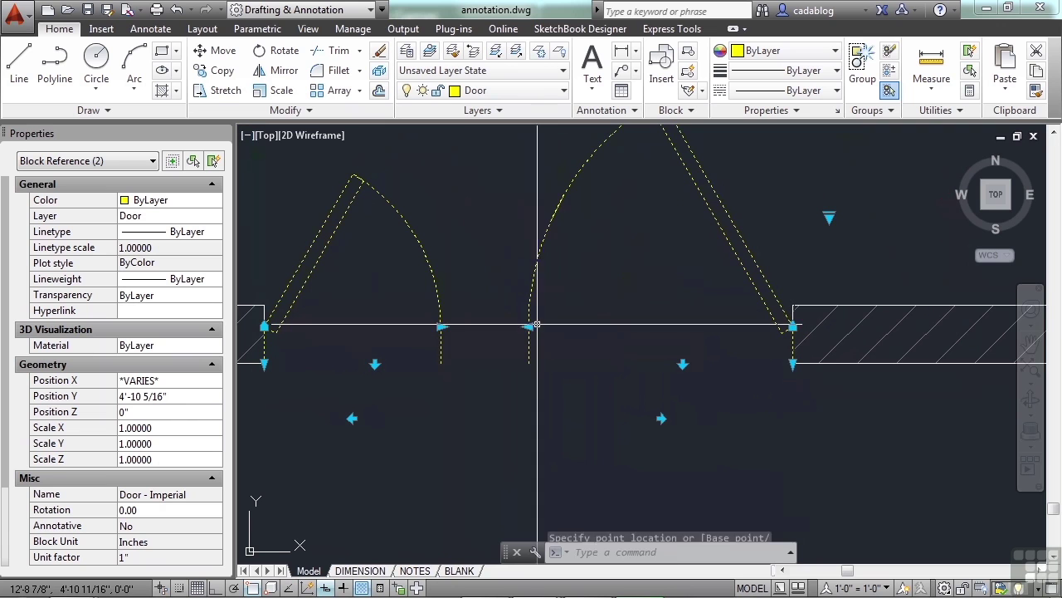
left_click(441, 326)
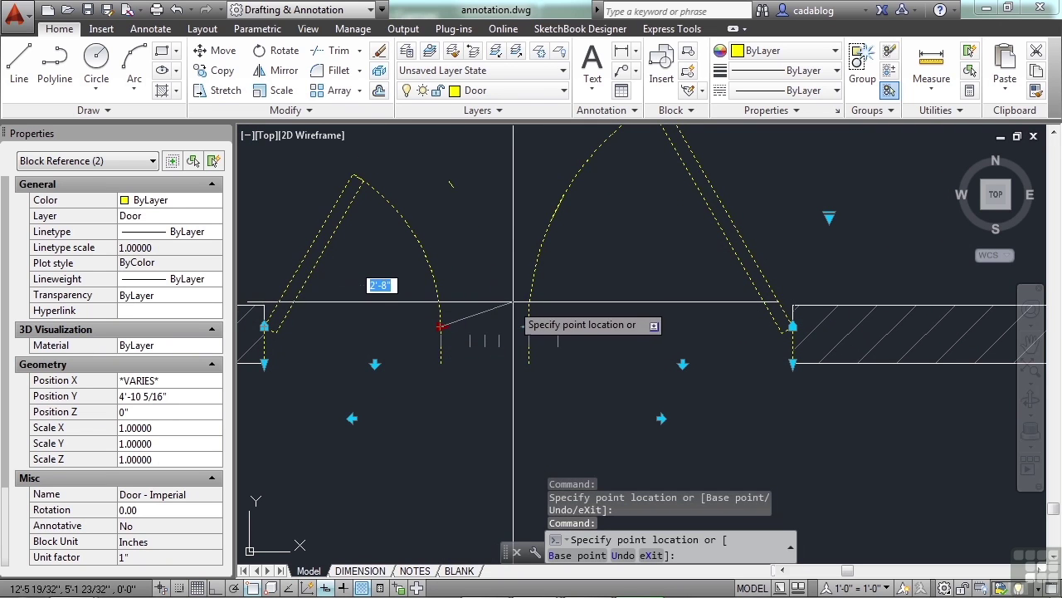
left_click(529, 327)
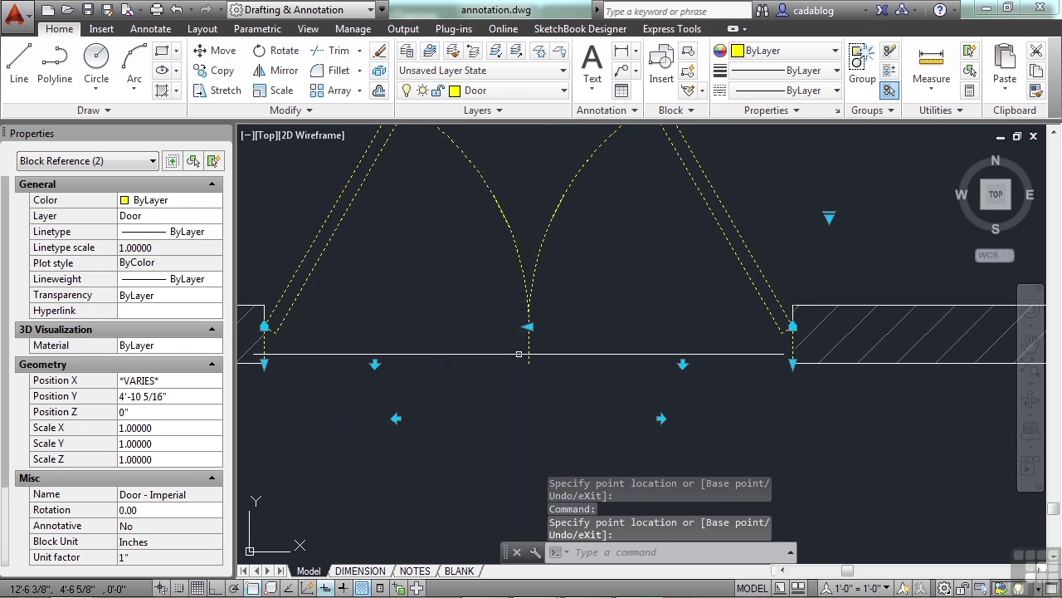
key("Escape")
key("Escape")
scroll(523, 359, "down", 2)
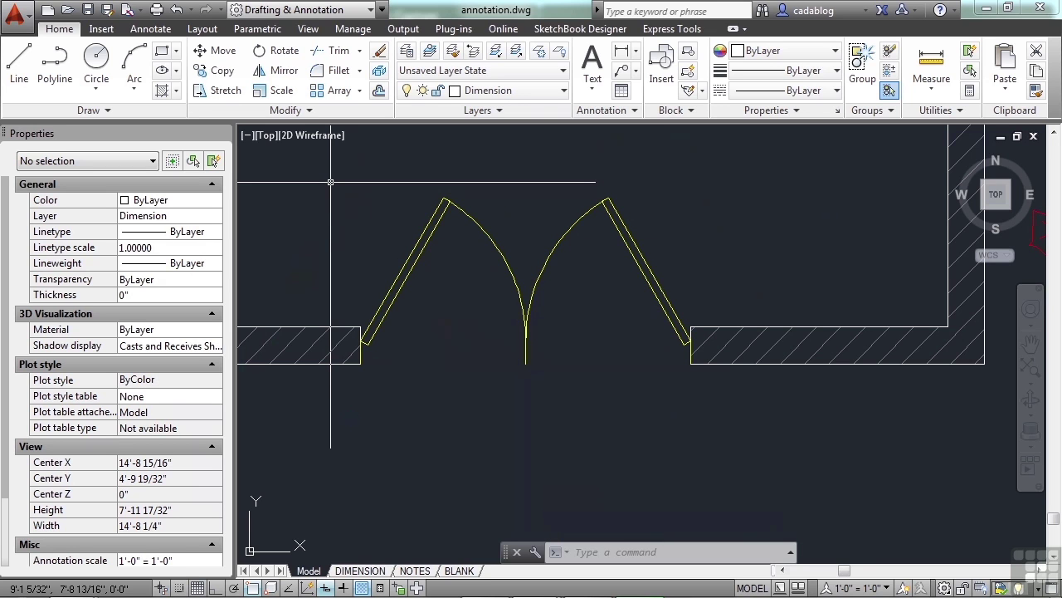
Try the right door leaf's angle options: Closed, Open 60° and Open 45°.
left_click(562, 234)
middle_click_drag(600, 261, 530, 291)
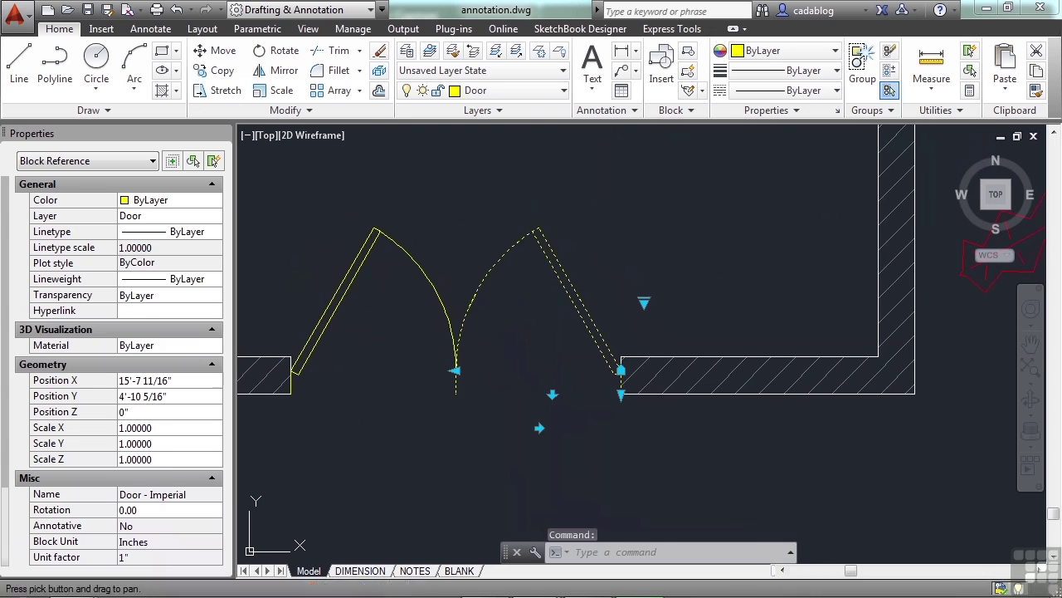
left_click(644, 300)
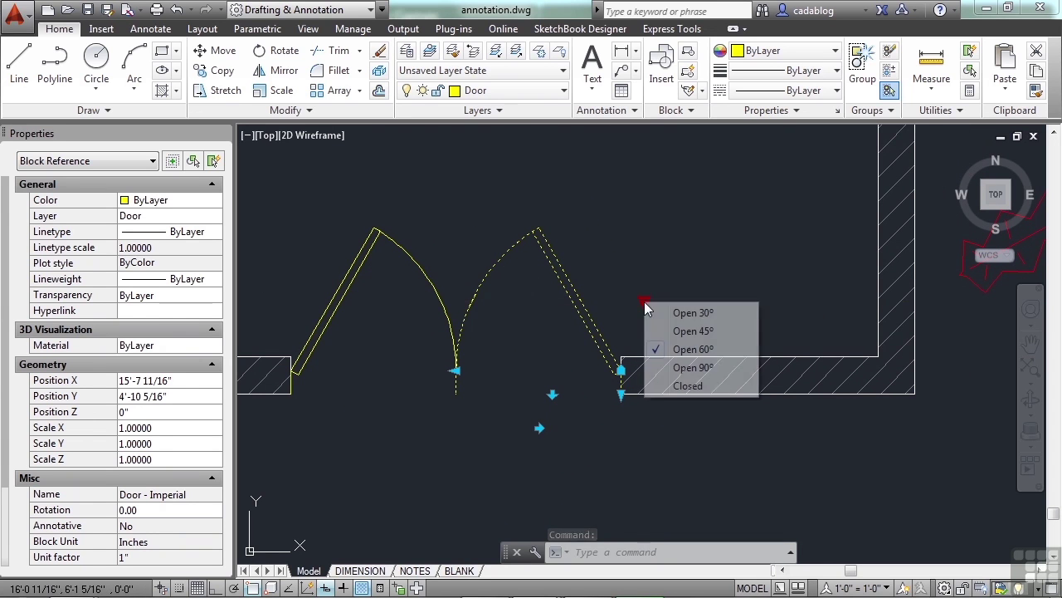
left_click(688, 386)
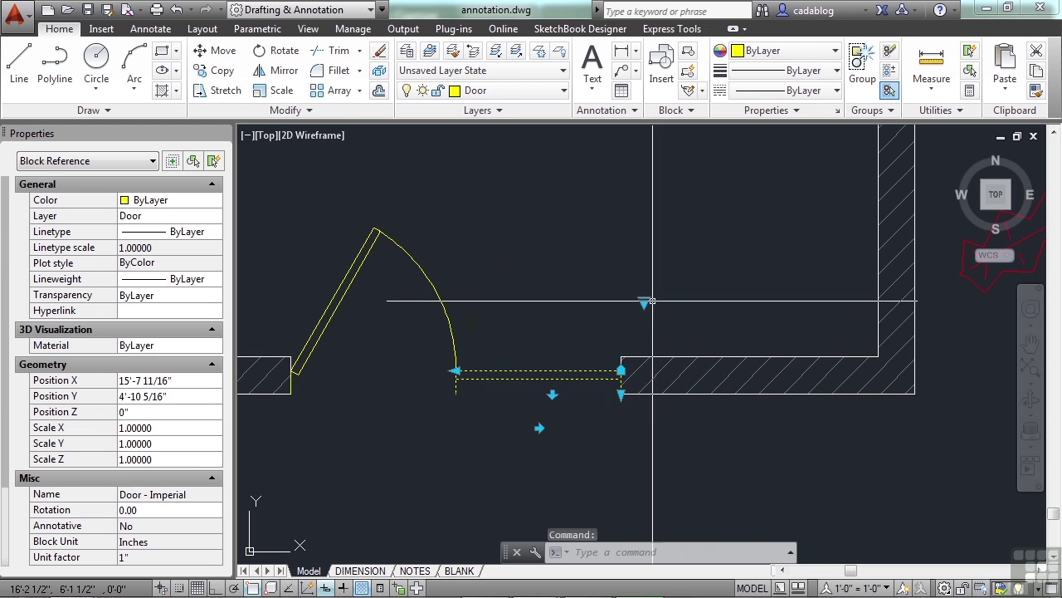
left_click(644, 300)
left_click(688, 349)
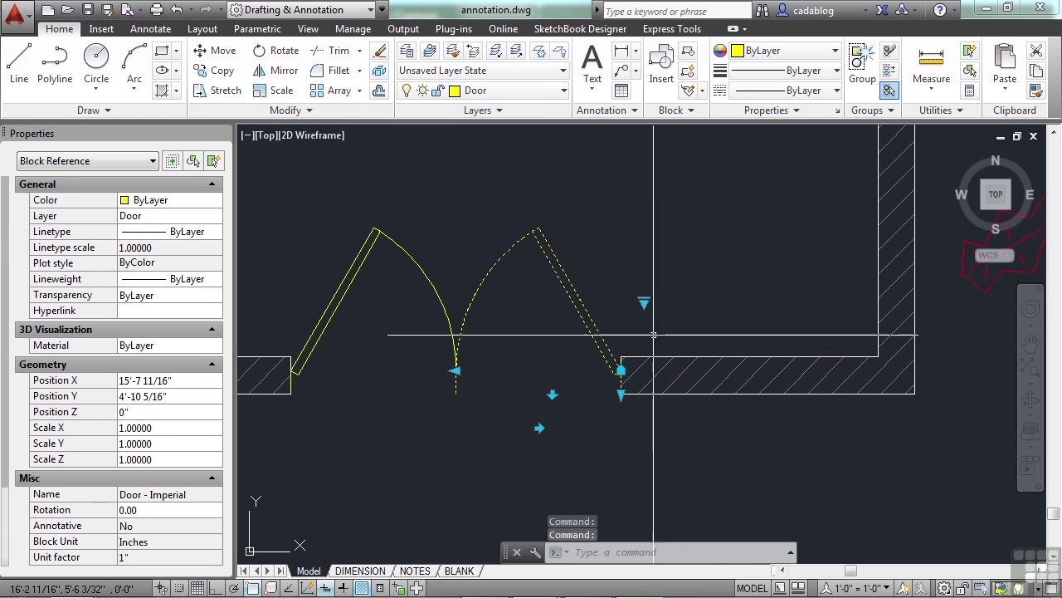
left_click(645, 297)
left_click(645, 303)
left_click(691, 333)
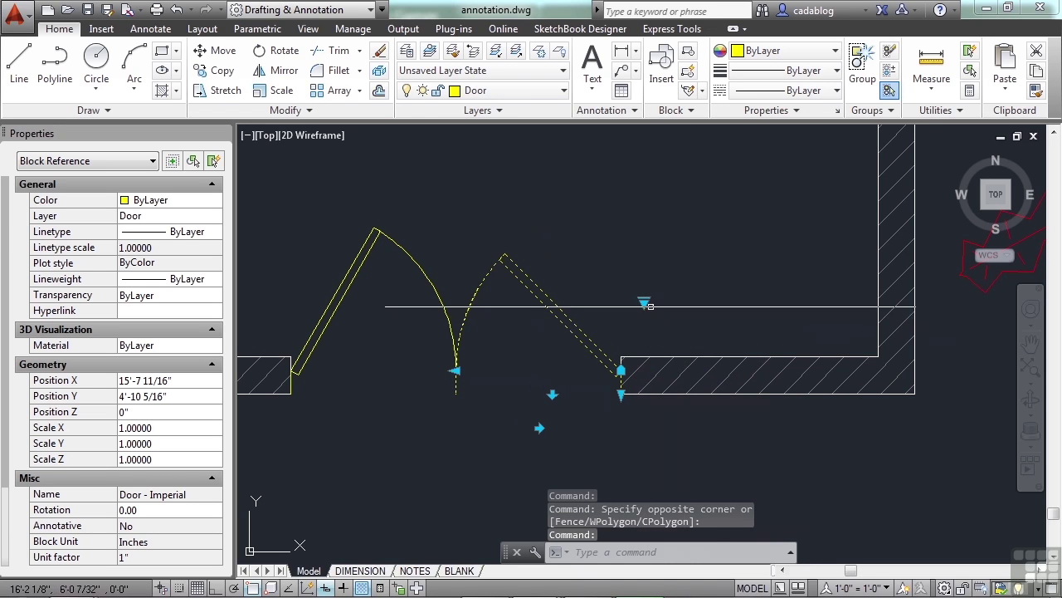
Set both the right and left door leaves to Open 90°.
left_click(645, 304)
left_click(695, 371)
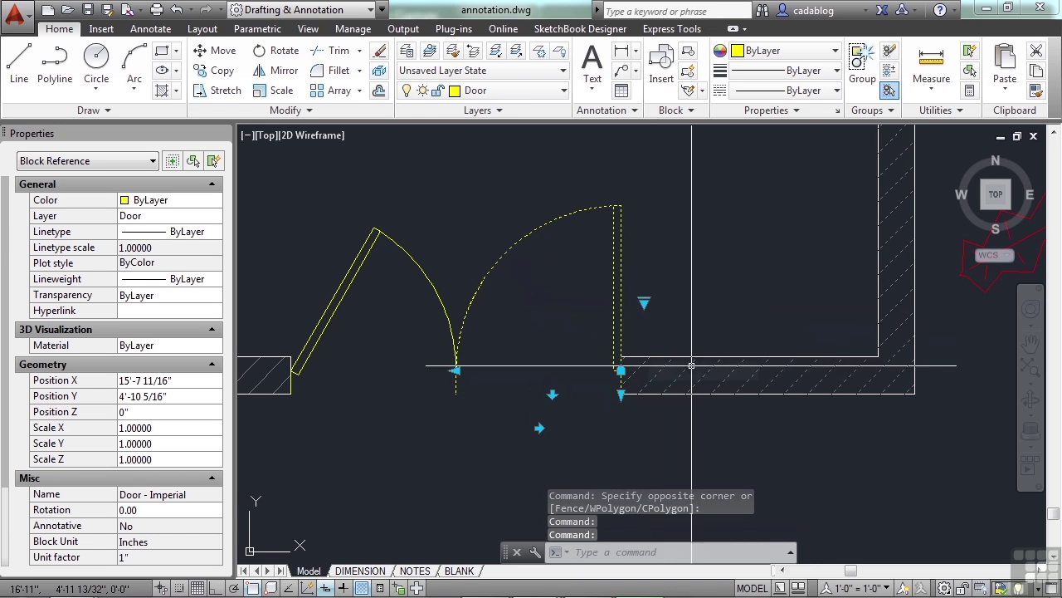
left_click(340, 299)
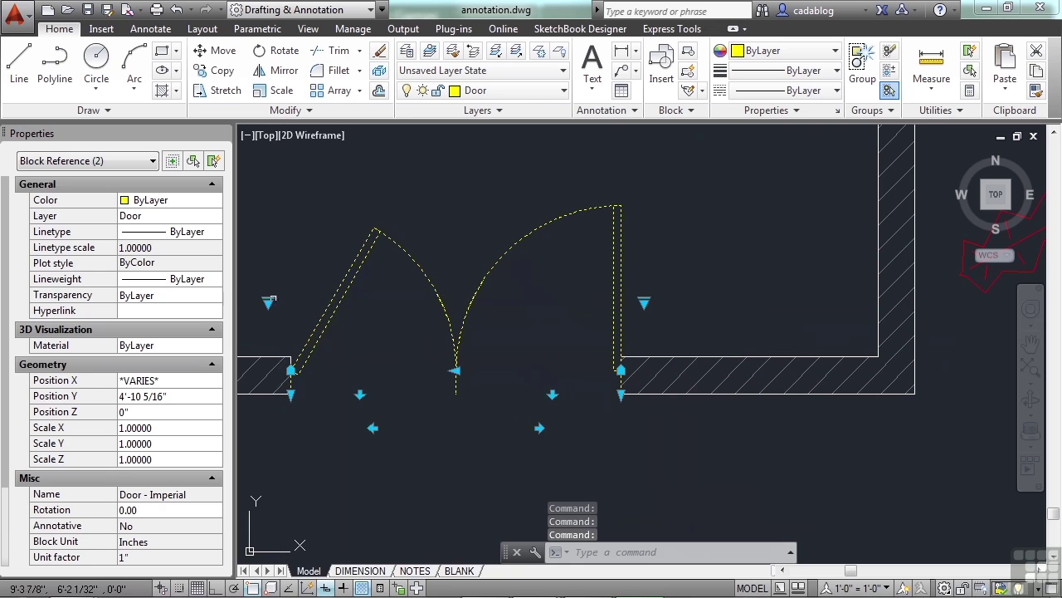
left_click(268, 300)
left_click(308, 366)
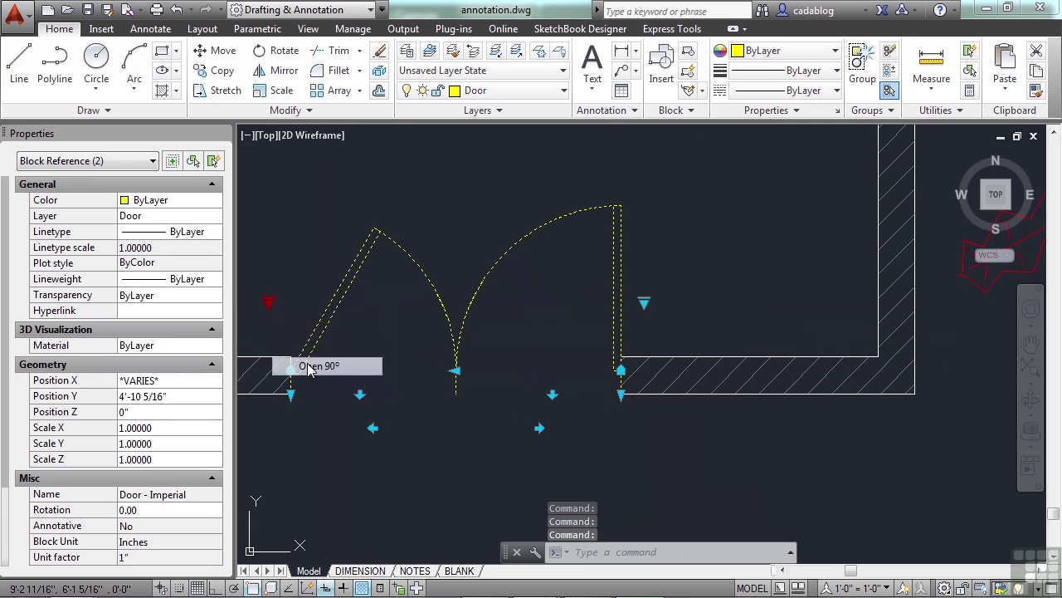
Set the first leaf of the door beside the chair rows to Closed.
key("Escape")
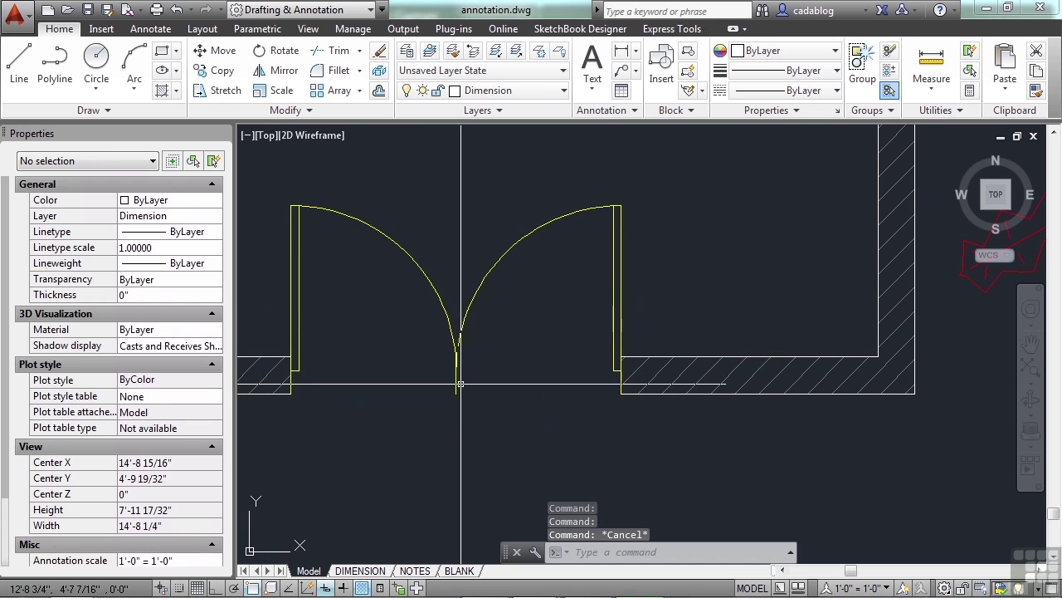
scroll(488, 390, "down", 6)
middle_click_drag(498, 273, 485, 377)
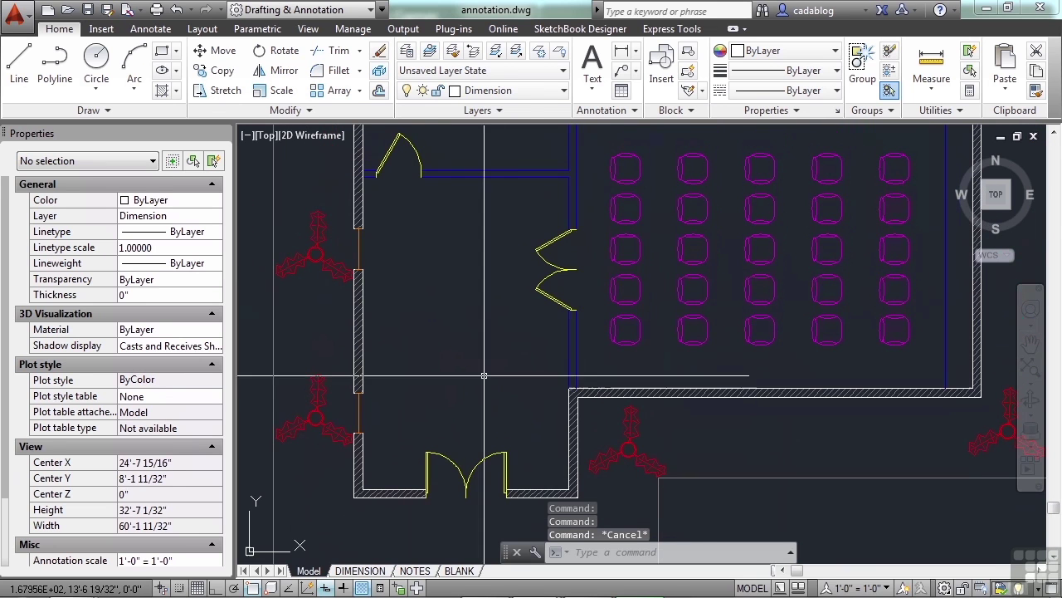
left_click(551, 250)
scroll(551, 250, "up", 8)
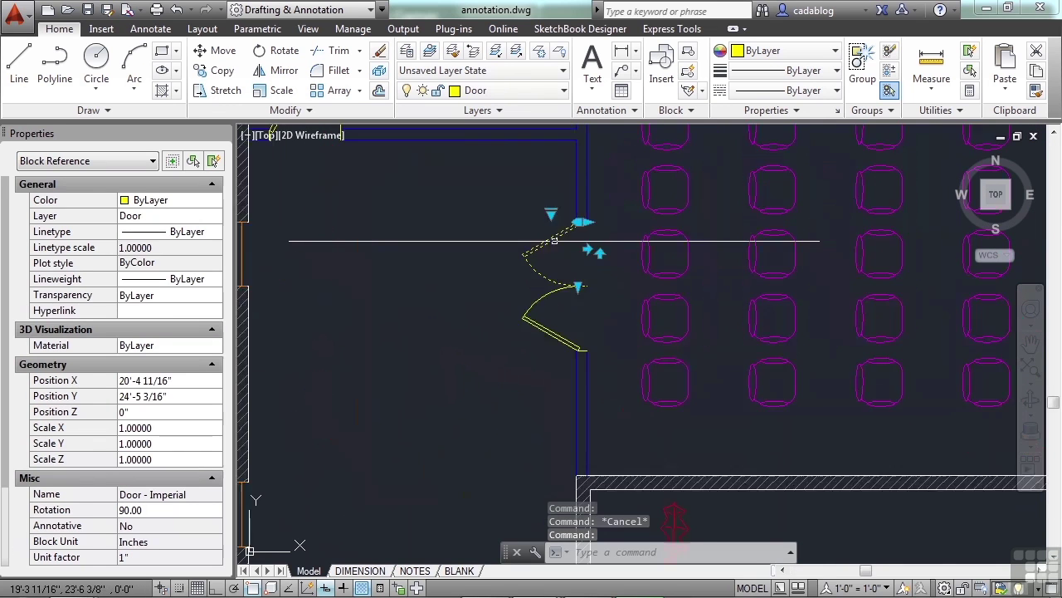
left_click(542, 171)
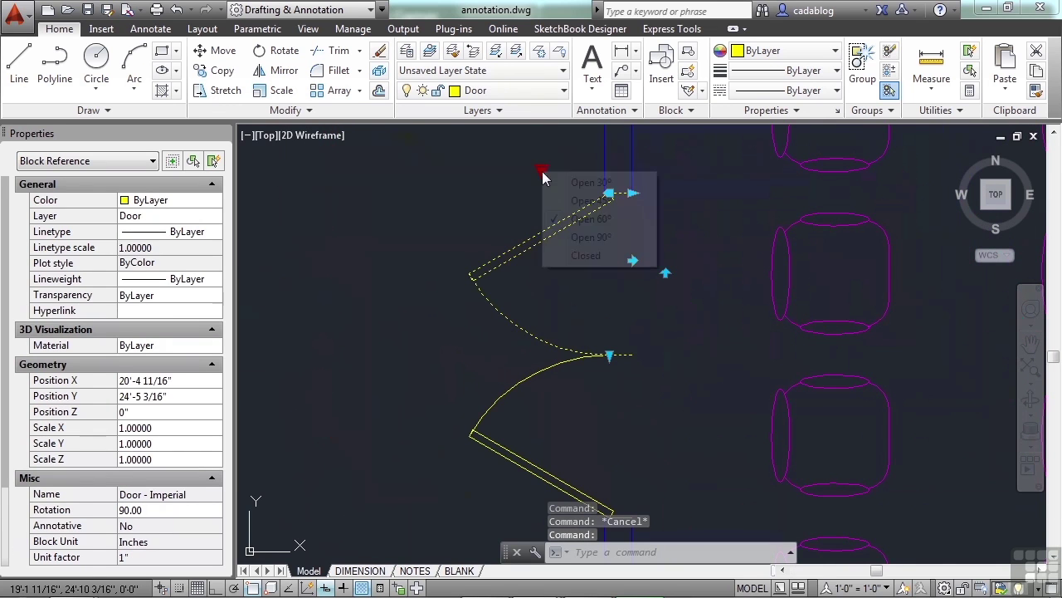
left_click(585, 255)
Select the door's other leaf and set it to Closed as well.
left_click(508, 452)
left_click(503, 195)
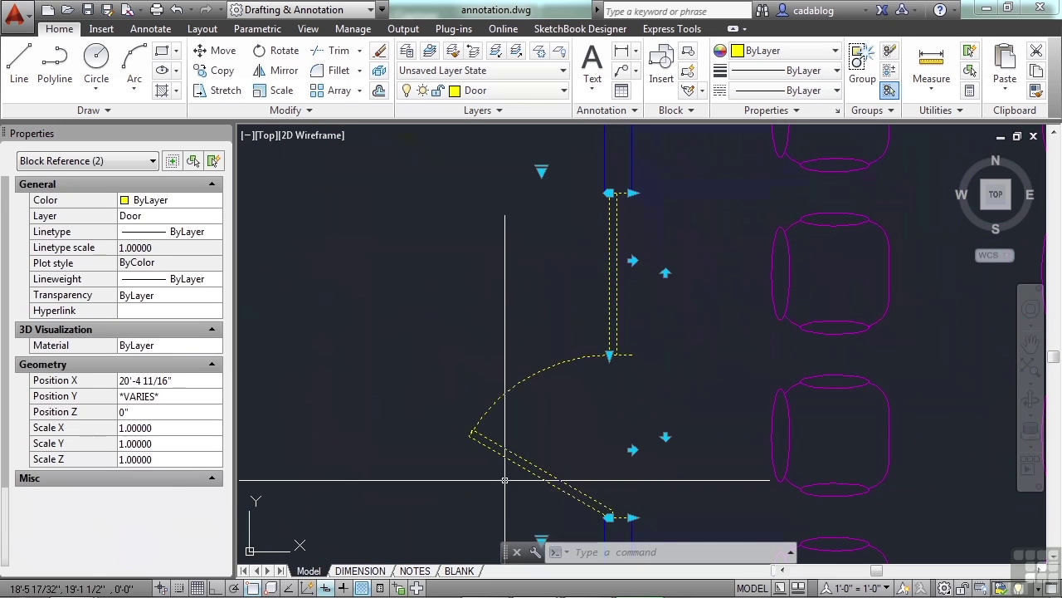
left_click(503, 459)
middle_click_drag(503, 460, 505, 303)
left_click(544, 381)
left_click(543, 382)
left_click(543, 383)
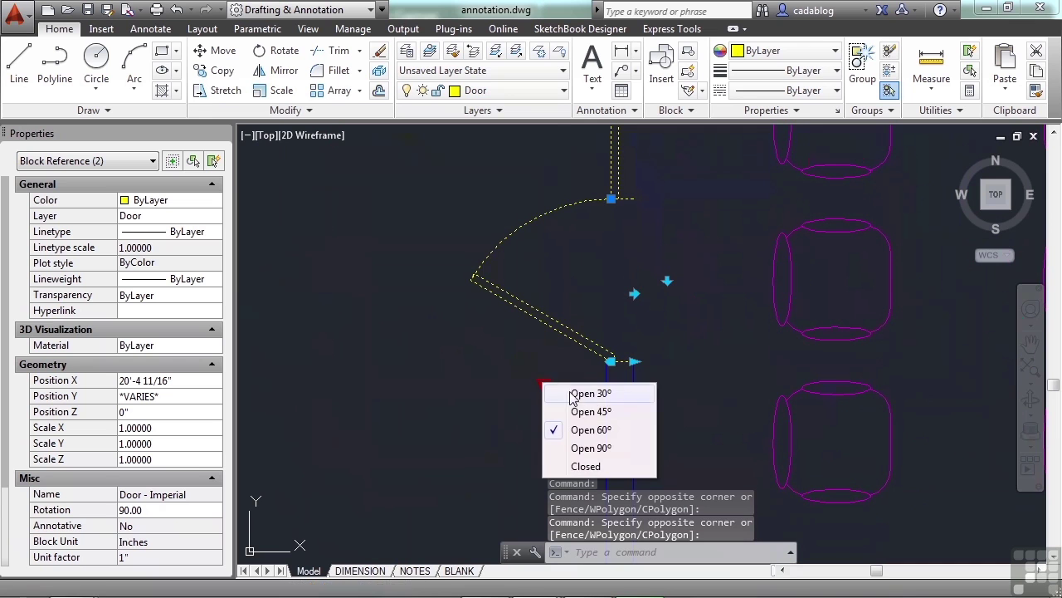
left_click(586, 466)
scroll(545, 360, "down", 4)
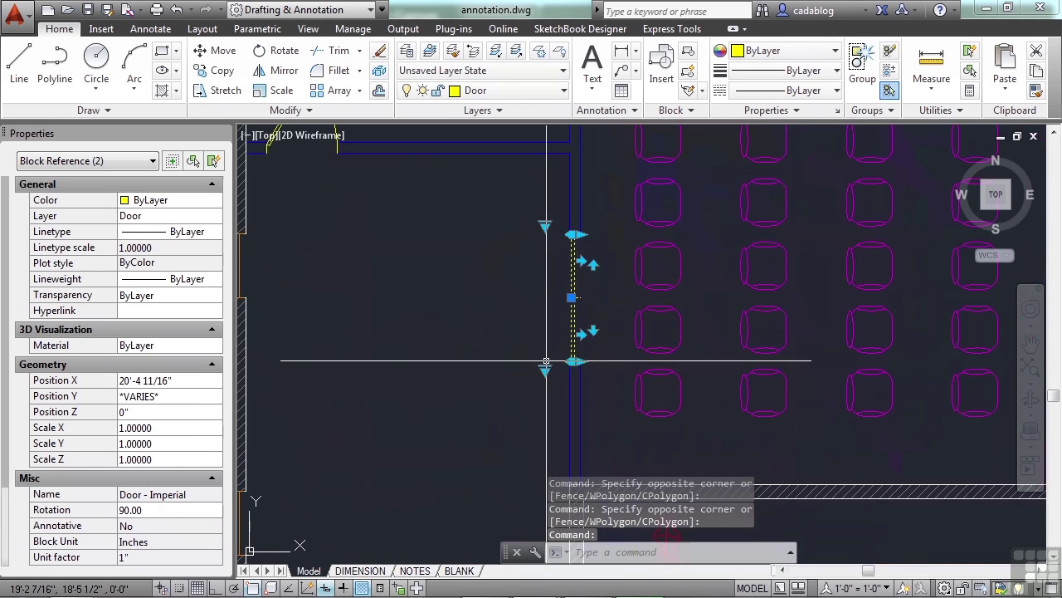
key("Escape")
scroll(547, 350, "down", 4)
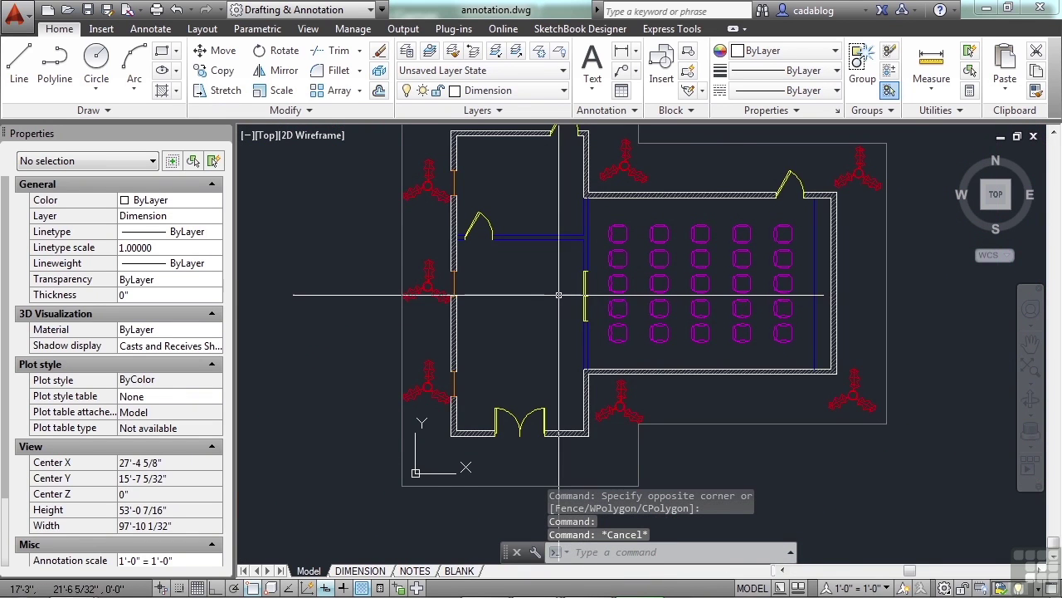
scroll(536, 299, "up", 2)
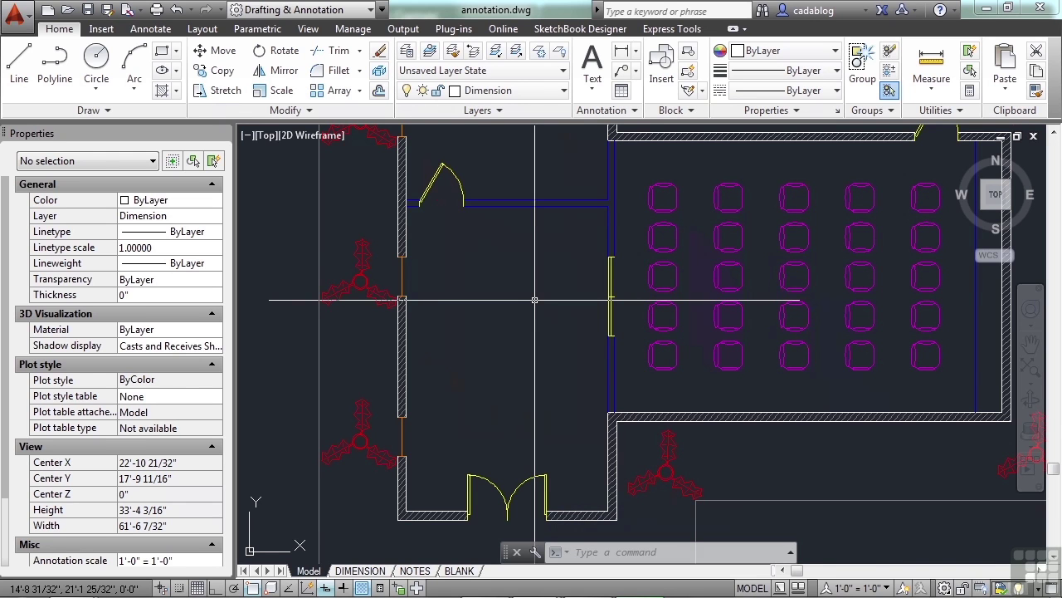
Stretch the left-wall window's top end to a length of about 5'-0".
scroll(437, 297, "up", 3)
left_click(407, 292)
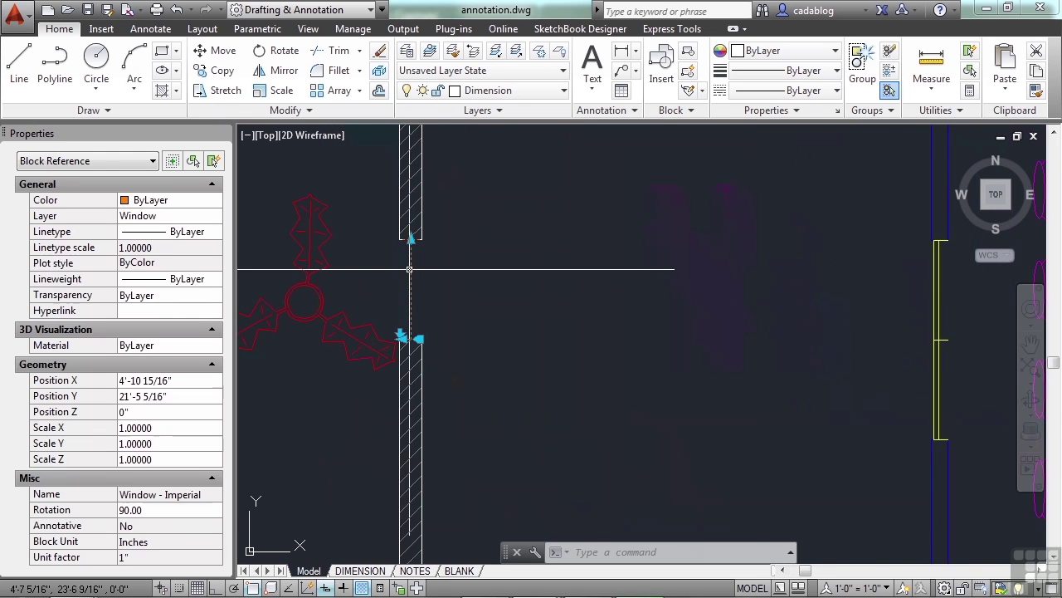
scroll(407, 232, "up", 2)
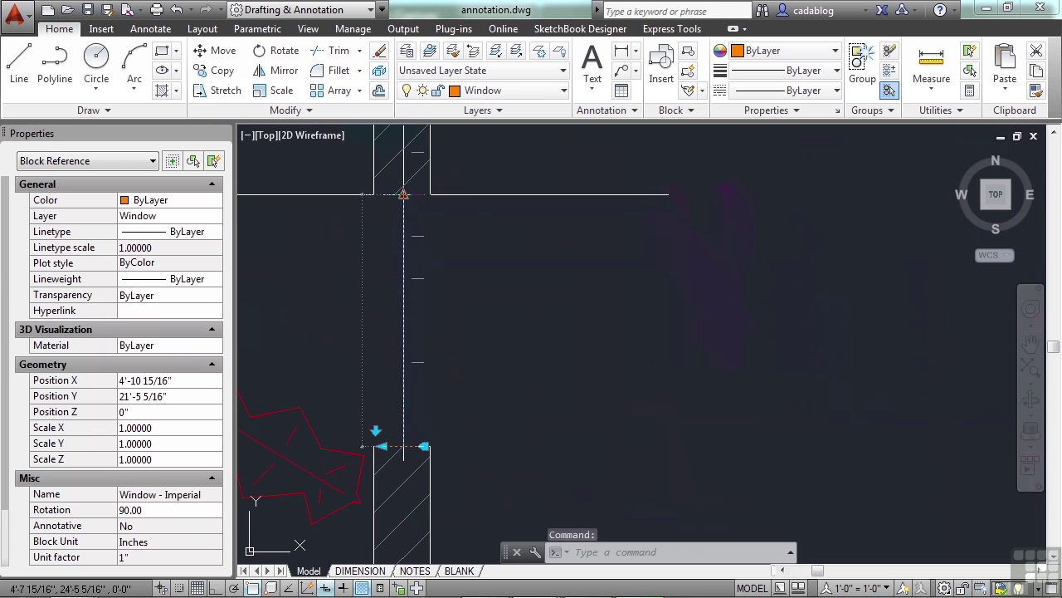
left_click(403, 194)
scroll(439, 365, "down", 2)
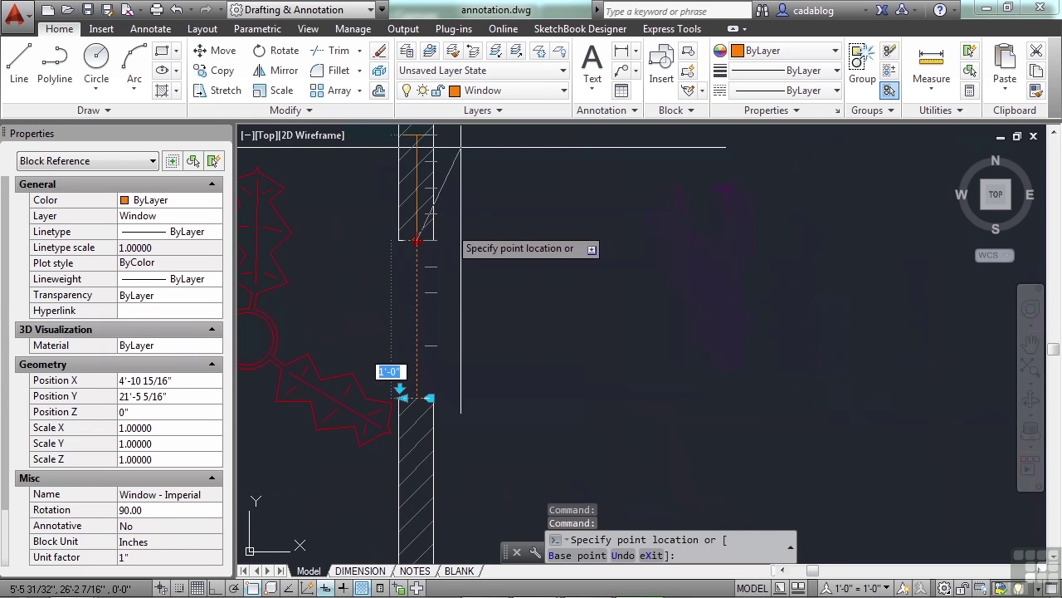
middle_click_drag(461, 147, 450, 238)
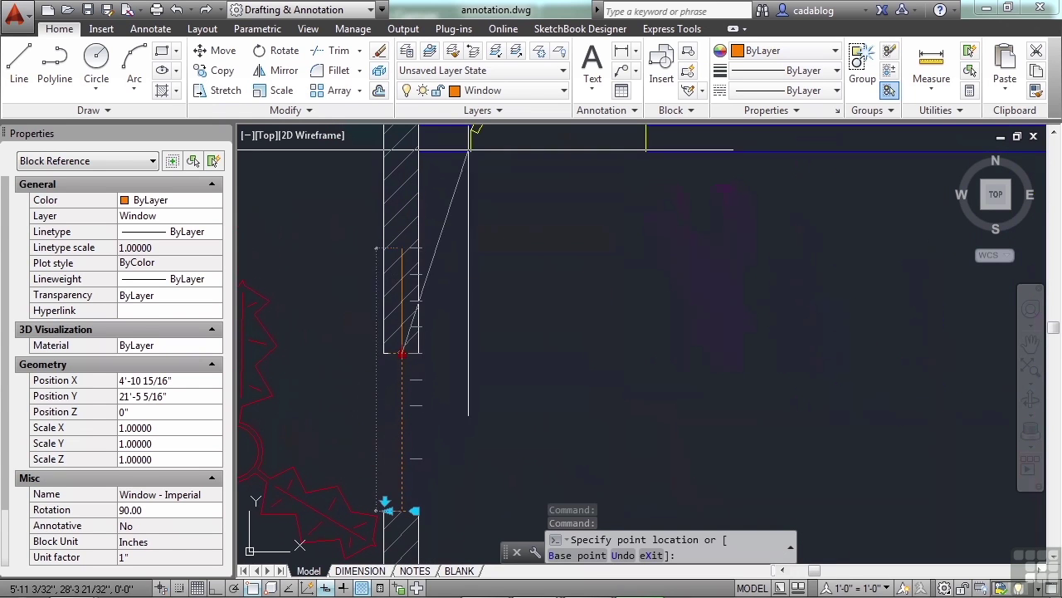
left_click(429, 247)
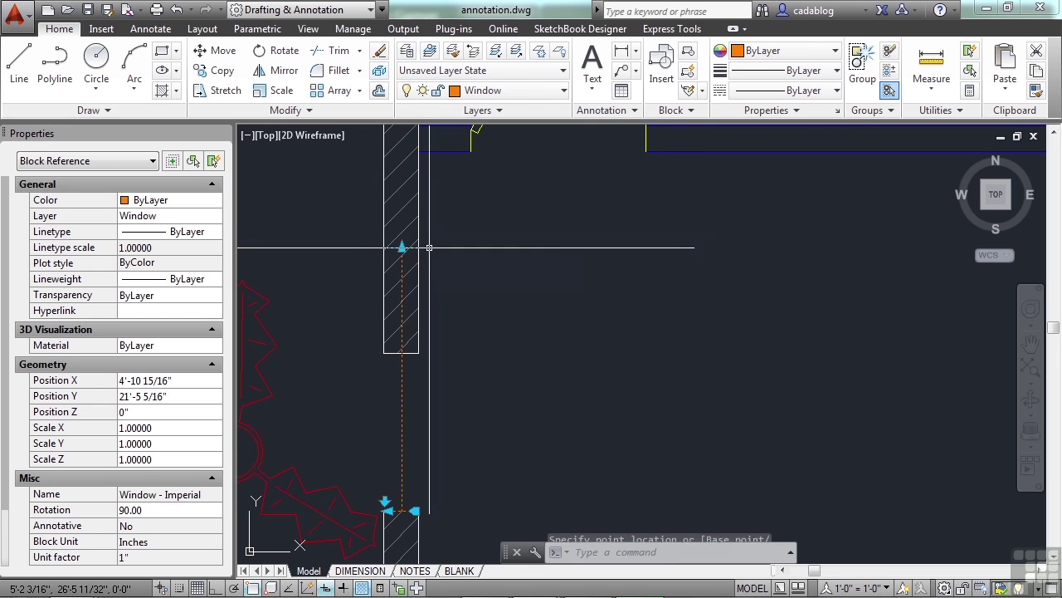
Stretch the window's other end up to the wall jamb.
left_click(402, 248)
left_click(402, 455)
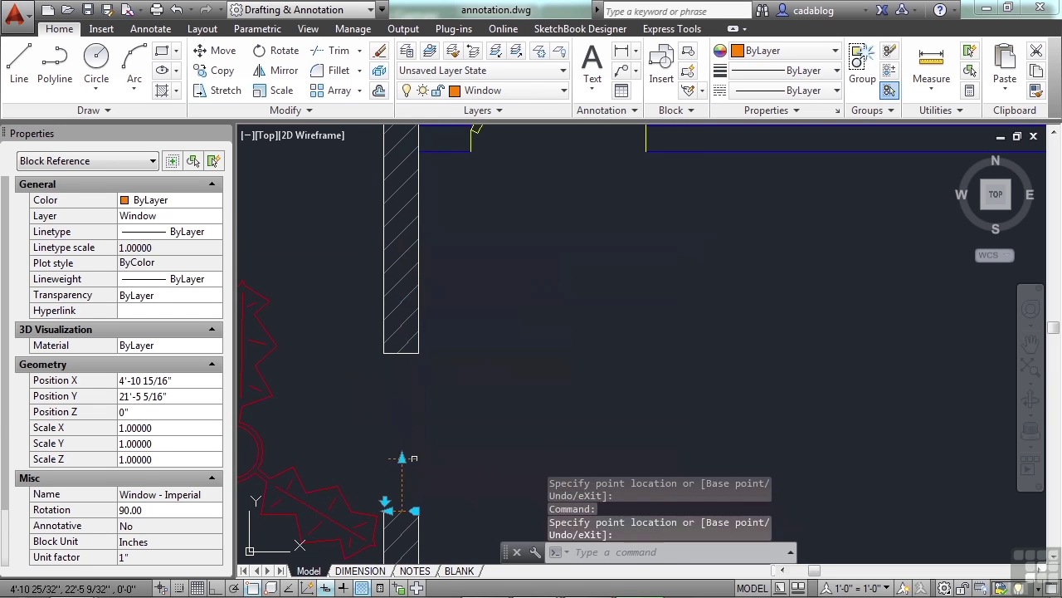
left_click(402, 458)
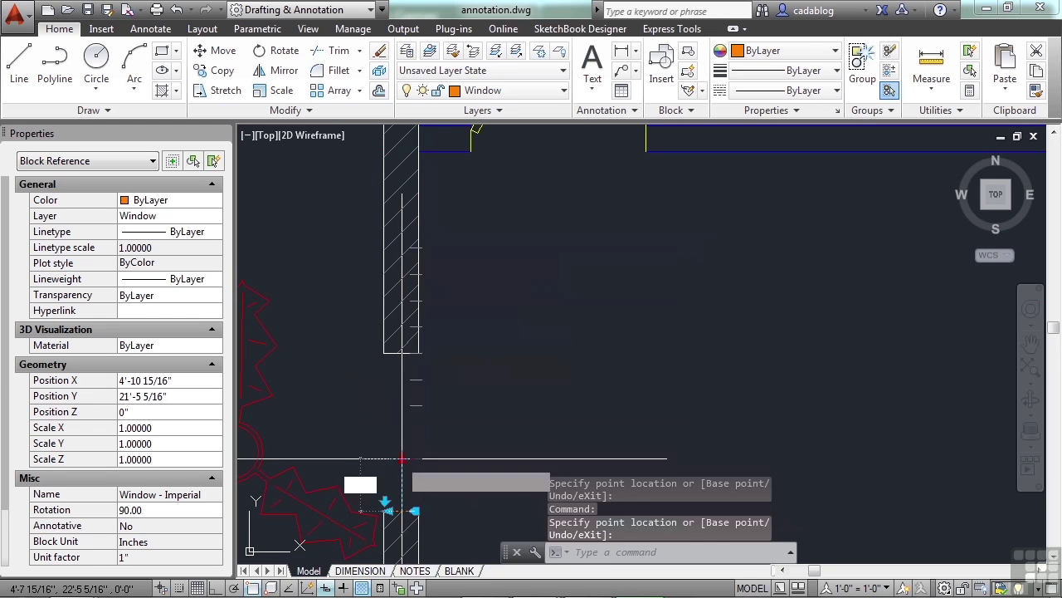
left_click(402, 355)
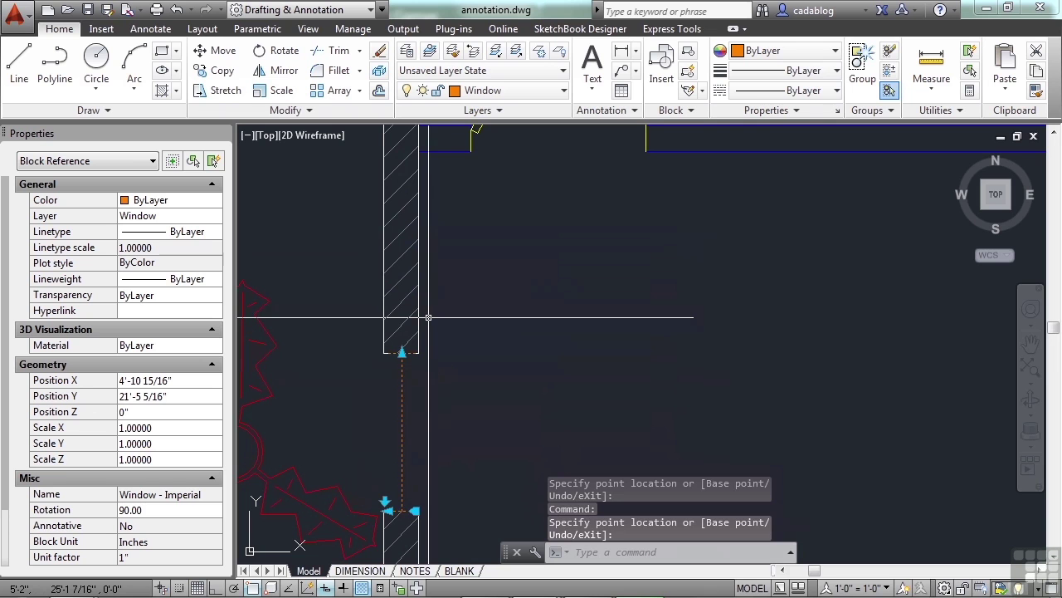
scroll(428, 317, "up", 2)
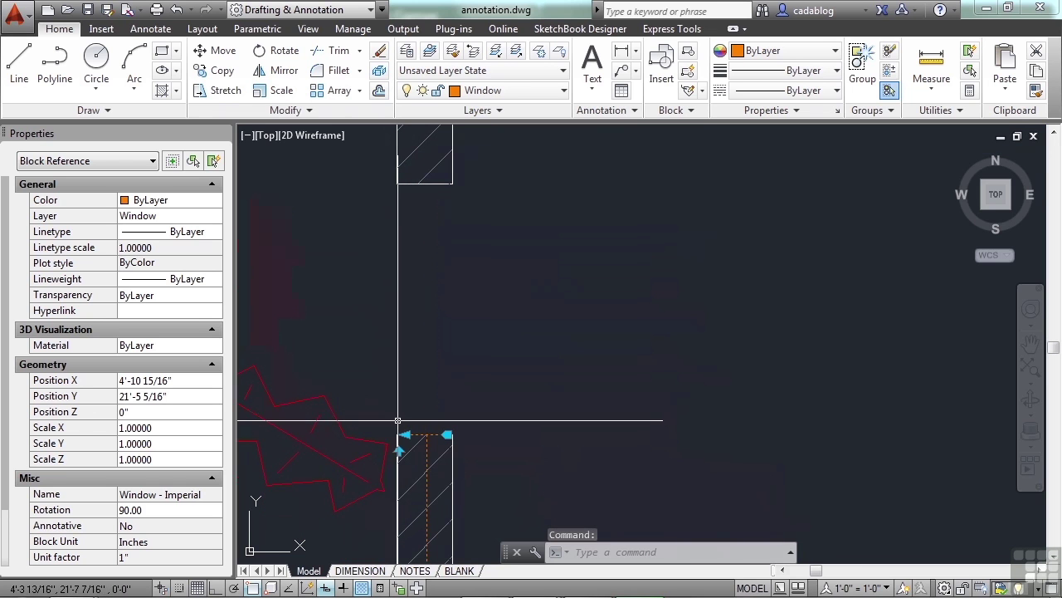
Flip the window block and snap its lower end to the jamb corner.
left_click(400, 448)
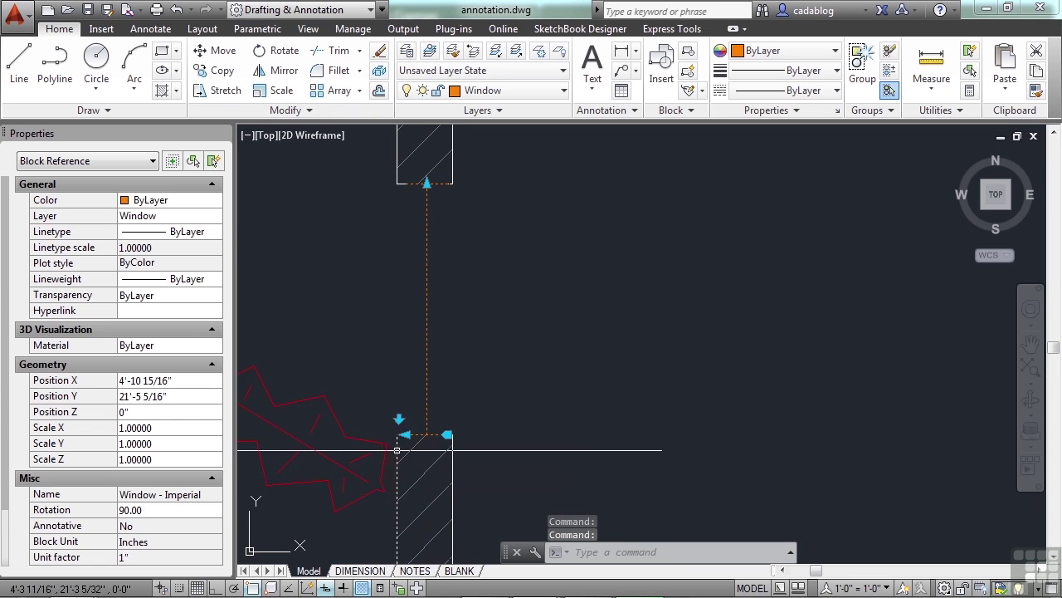
left_click(405, 434)
scroll(398, 439, "up", 5)
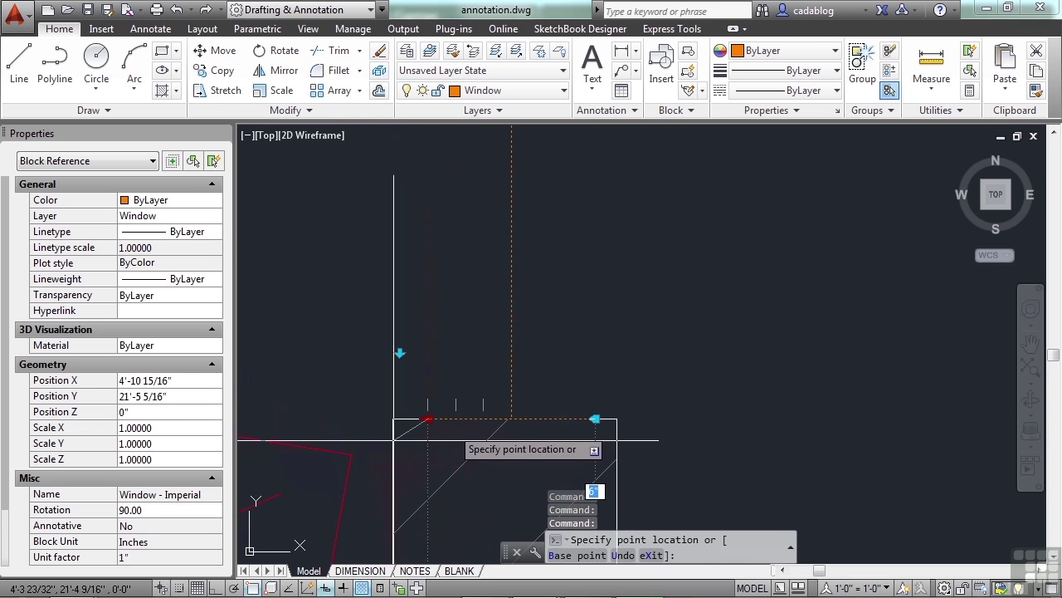
left_click(451, 419)
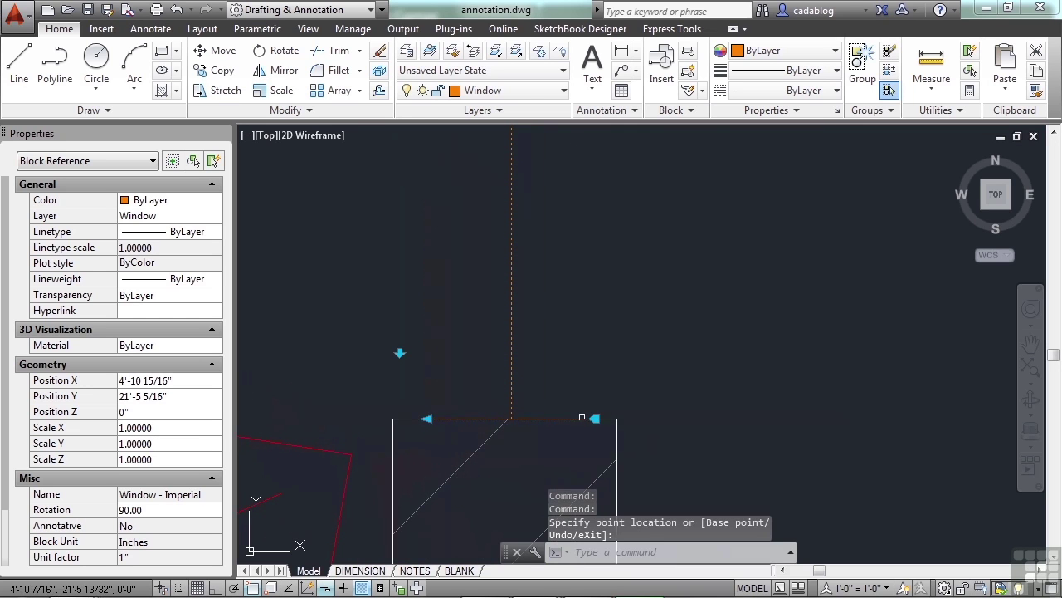
left_click(592, 419)
scroll(595, 418, "down", 5)
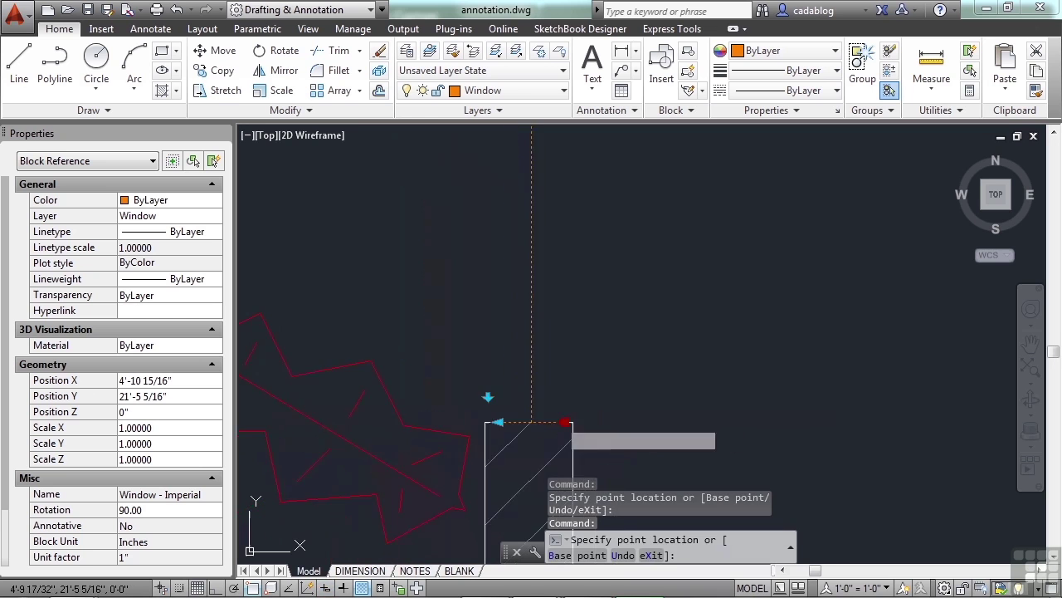
Move the window into the opening and stretch its ends to both hatched jamb corners.
left_click(612, 431)
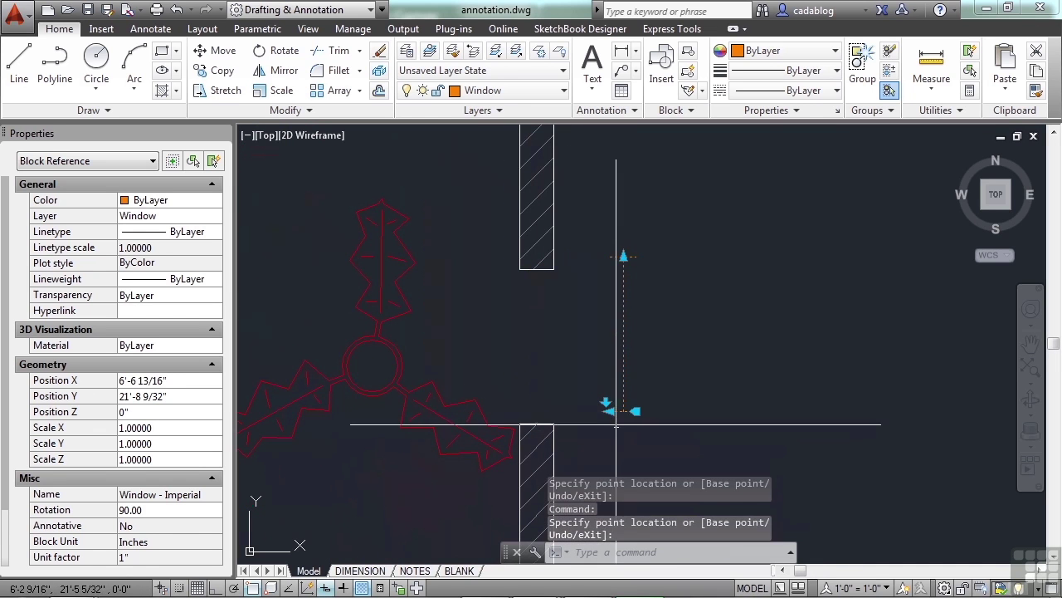
left_click(613, 404)
left_click(636, 411)
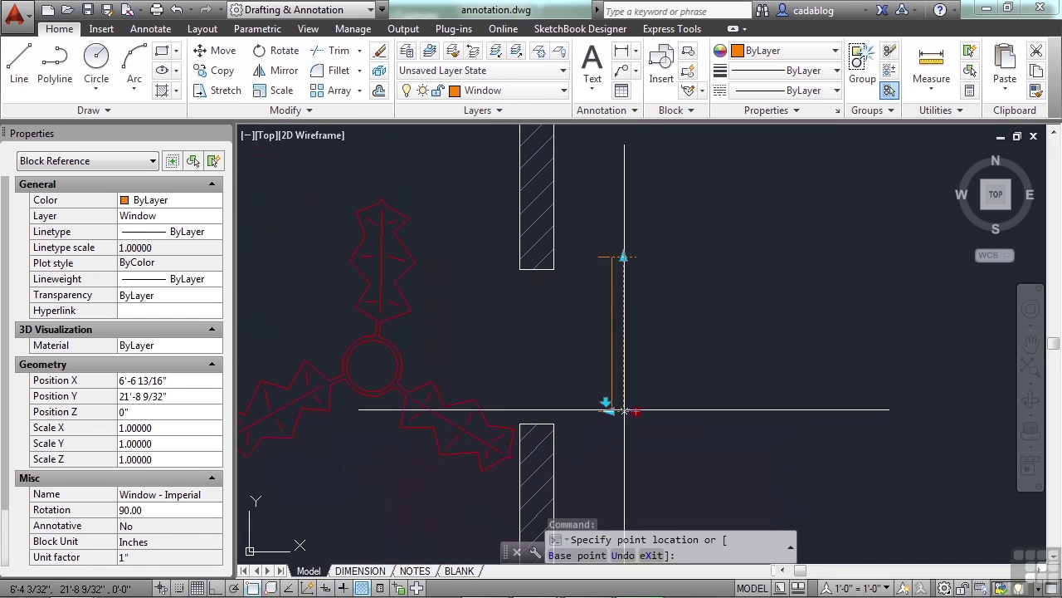
left_click(546, 424)
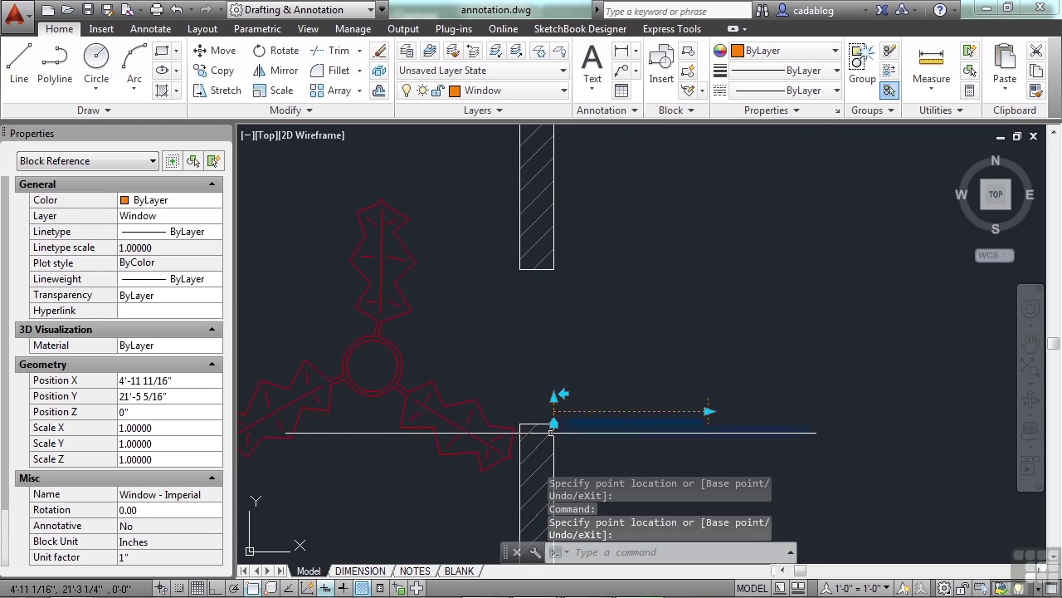
scroll(553, 423, "up", 4)
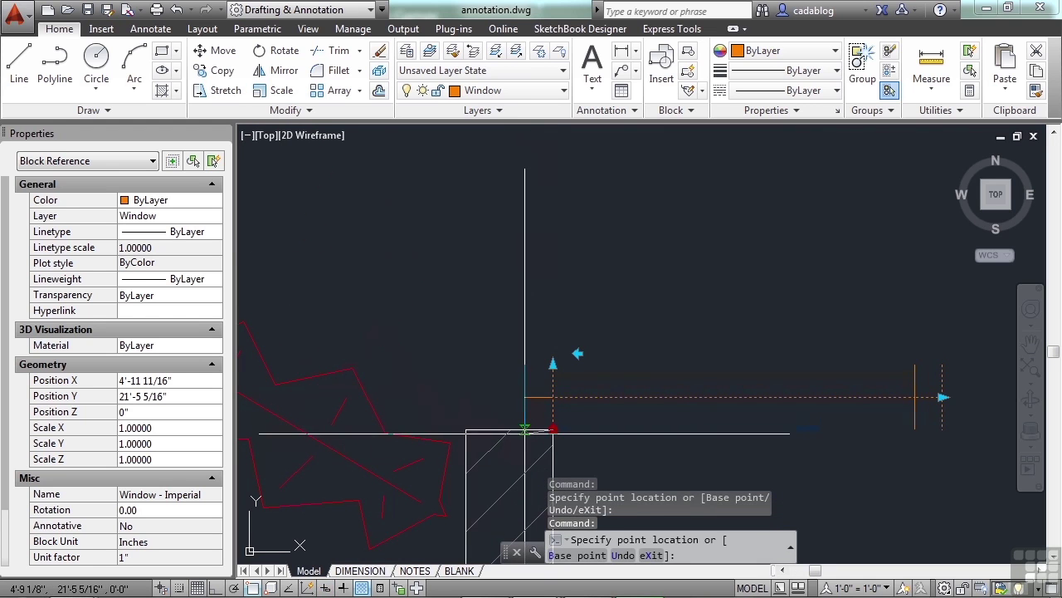
left_click(520, 429)
left_click(520, 429)
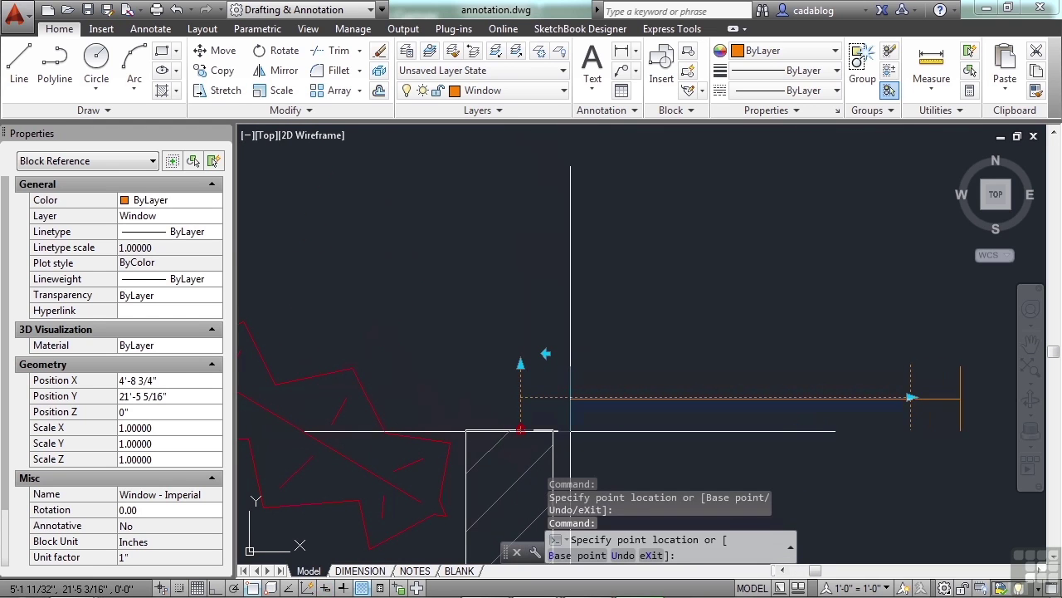
left_click(553, 429)
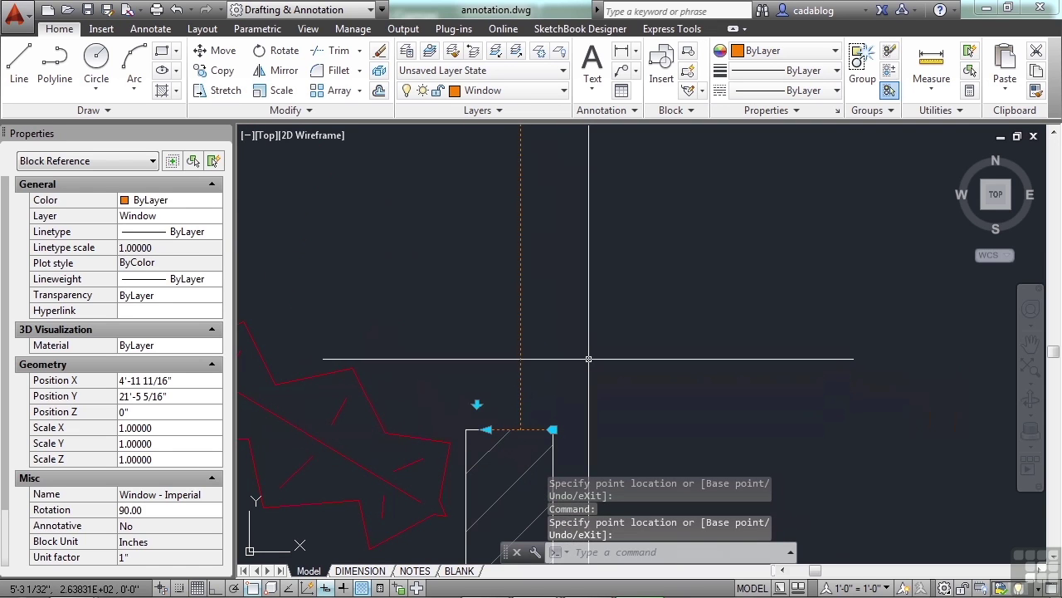
key("Escape")
key("Escape")
scroll(589, 357, "down", 4)
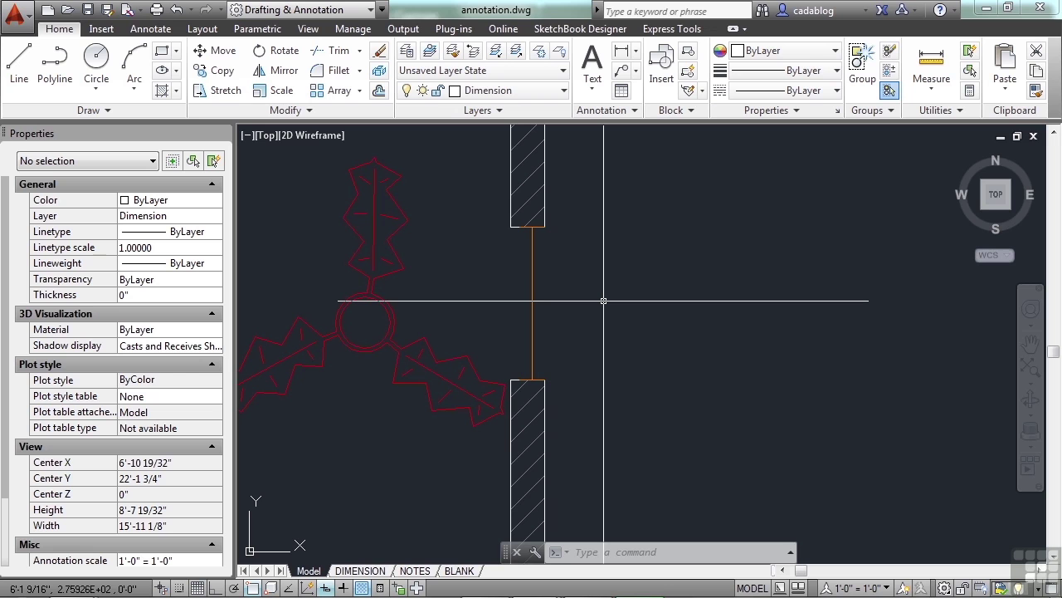
Open Tool Palettes with Ctrl+3, move it right, and show the Structural tab.
key("ctrl+3")
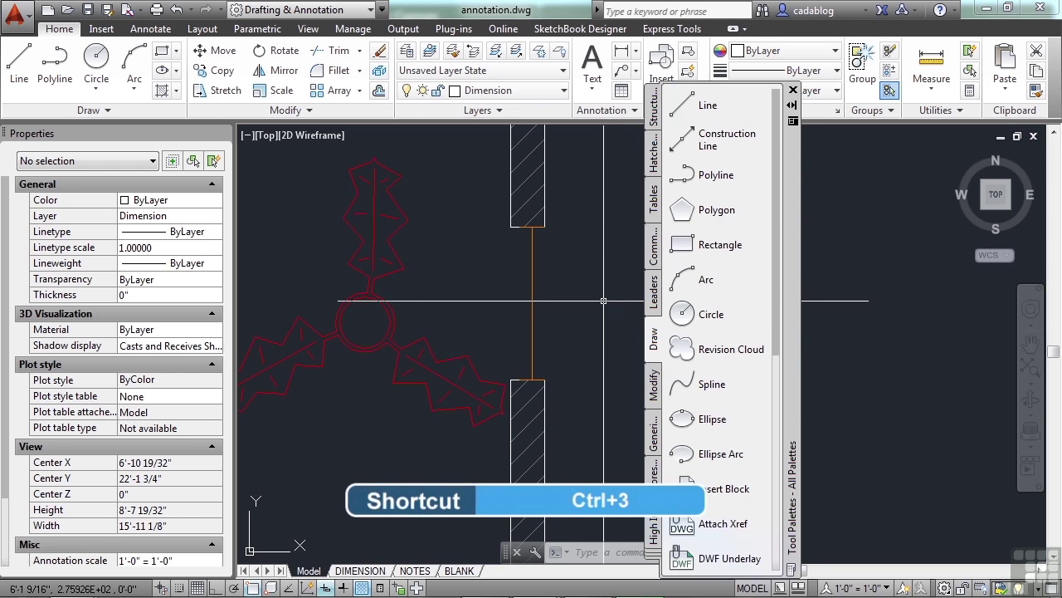
left_click_drag(792, 213, 896, 207)
left_click(763, 112)
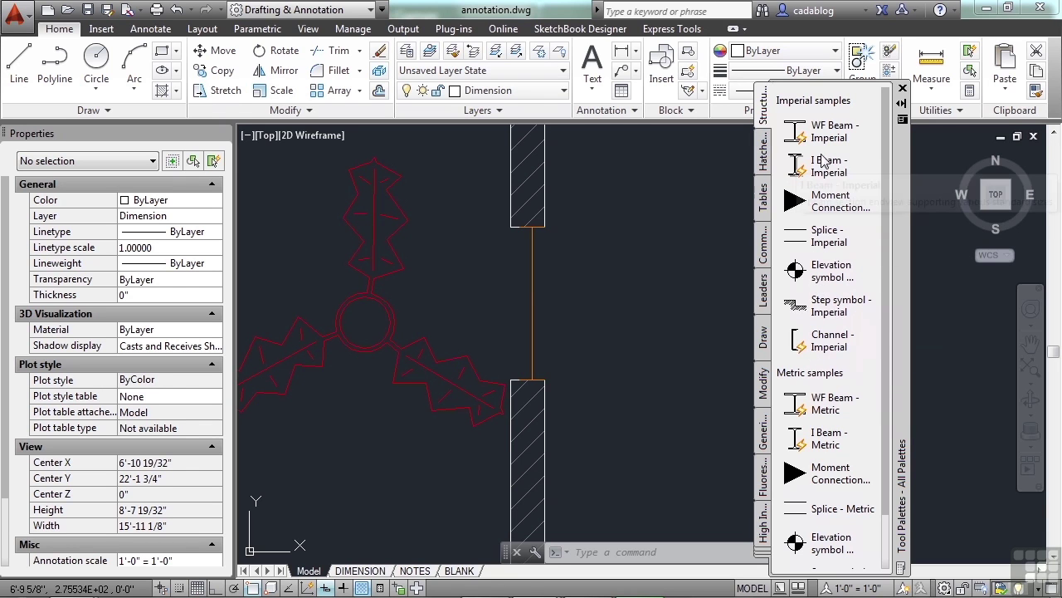
Clear space in the plan and place a WF Beam - Imperial block there.
scroll(369, 331, "down", 5)
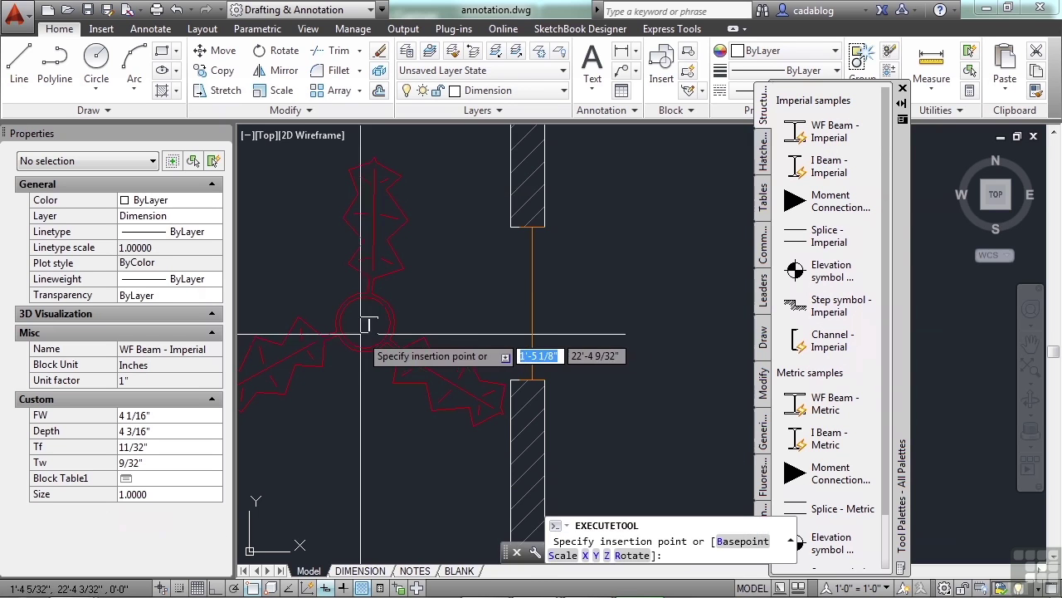
mouse_move(369, 332)
middle_mouse_down()
mouse_move(316, 178)
mouse_move(249, 208)
middle_mouse_up()
scroll(494, 282, "down", 5)
left_click(488, 276)
Change the placed beam's section to a W12 size through its lookup grip.
scroll(486, 274, "up", 8)
left_click(483, 264)
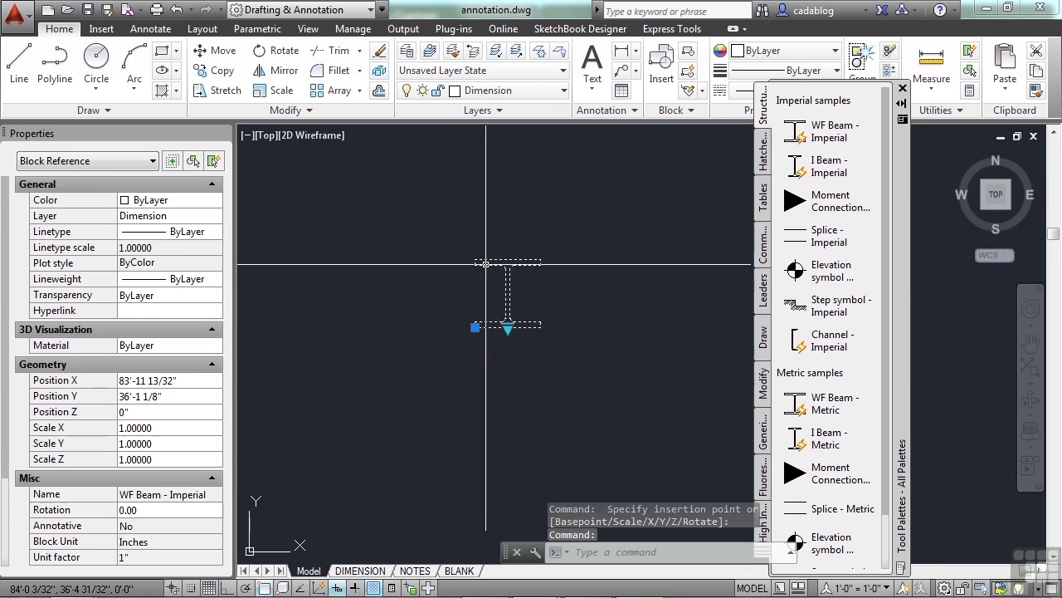
scroll(482, 320, "up", 4)
left_click(480, 315)
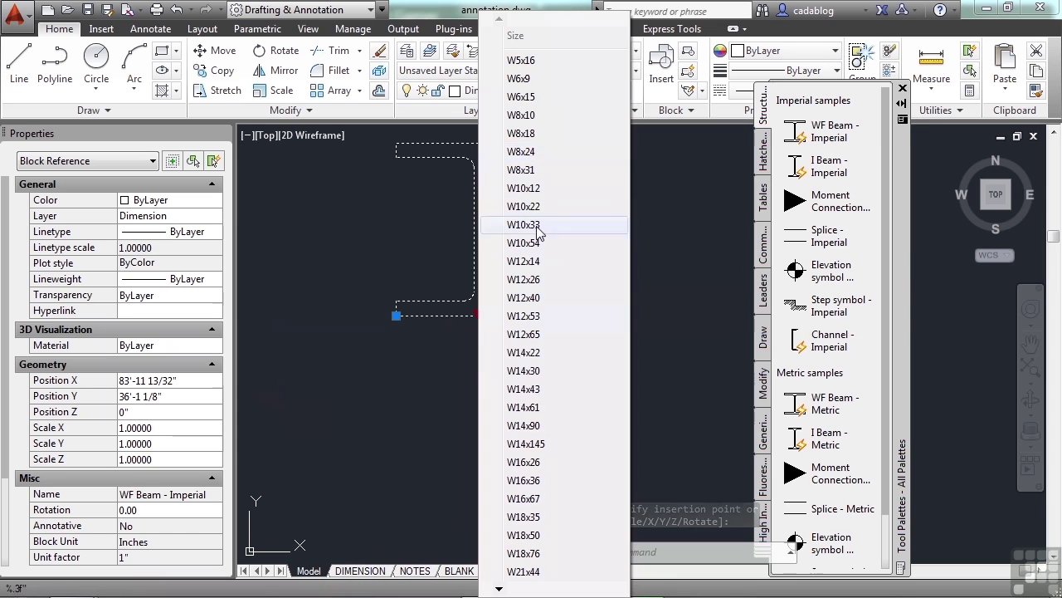
left_click(530, 260)
scroll(465, 357, "down", 3)
key("Escape")
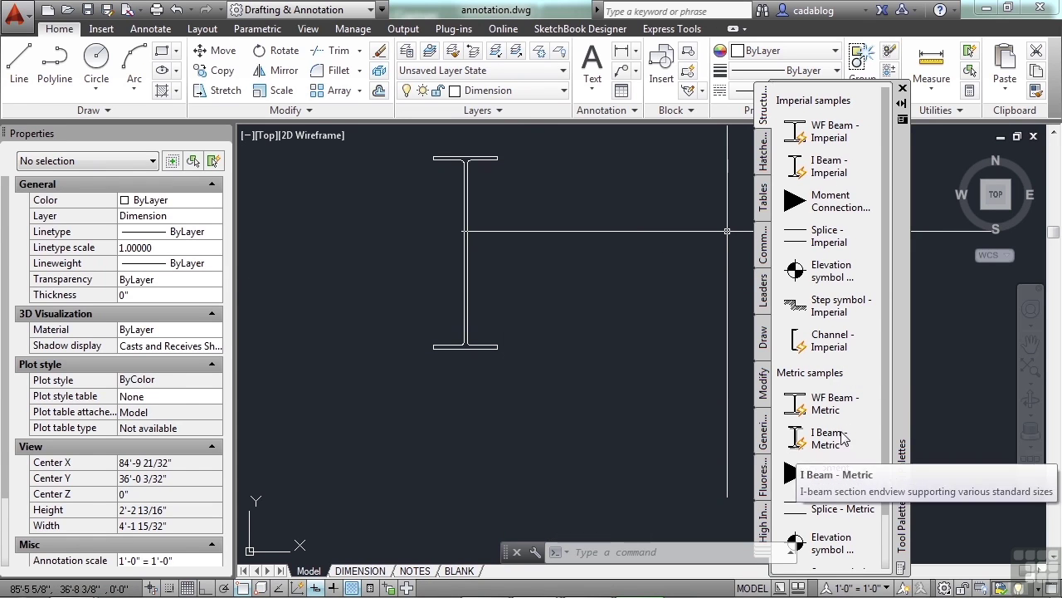
scroll(888, 402, "down", 1)
scroll(888, 402, "up", 1)
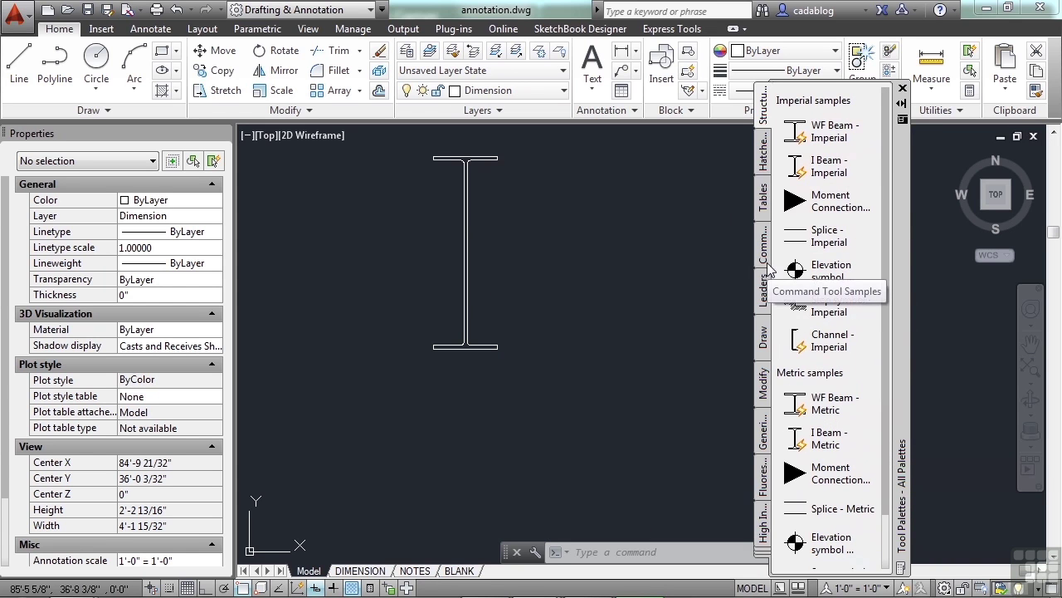
Switch Tool Palettes to the Architectural samples and pick the Door - Imperial block for insertion.
left_click(764, 554)
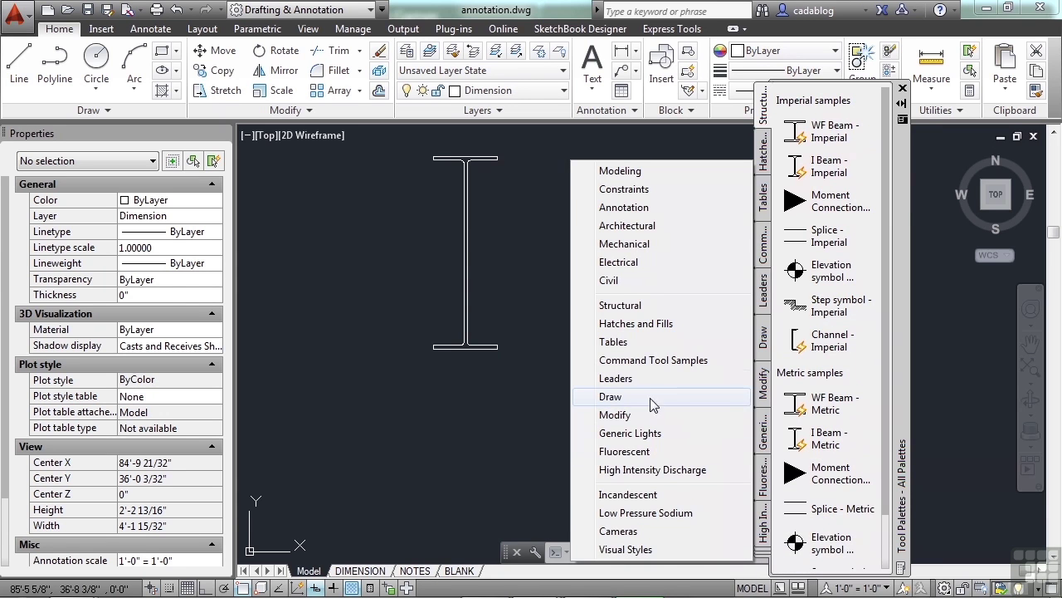
left_click(625, 227)
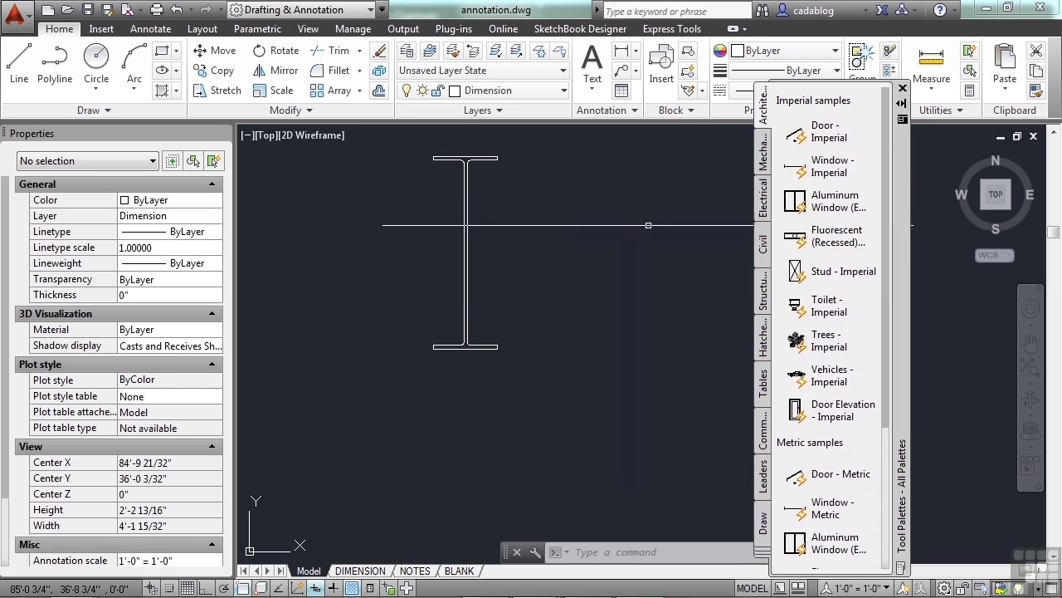
left_click(821, 137)
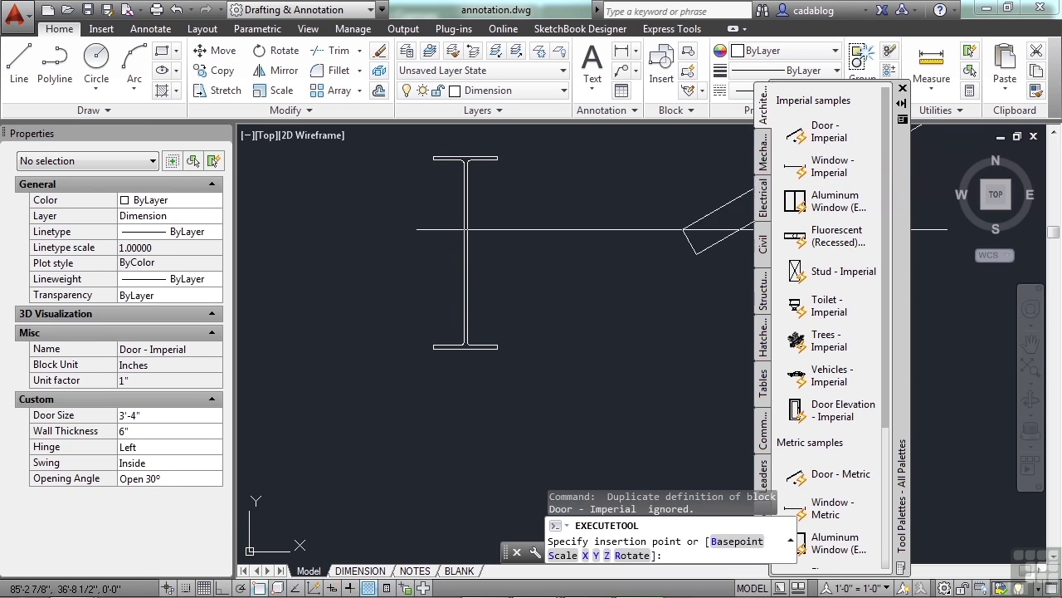
scroll(680, 261, "down", 5)
scroll(332, 407, "up", 5)
Place the door in the floor plan, flipping its hinge side and wall side.
left_click(303, 311)
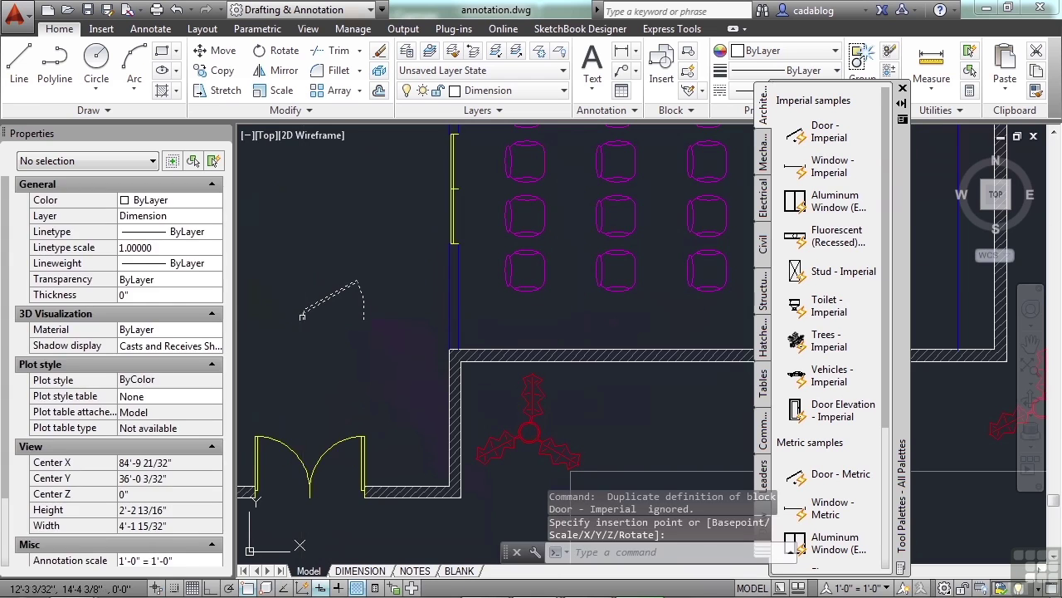
scroll(306, 308, "up", 3)
left_click(338, 257)
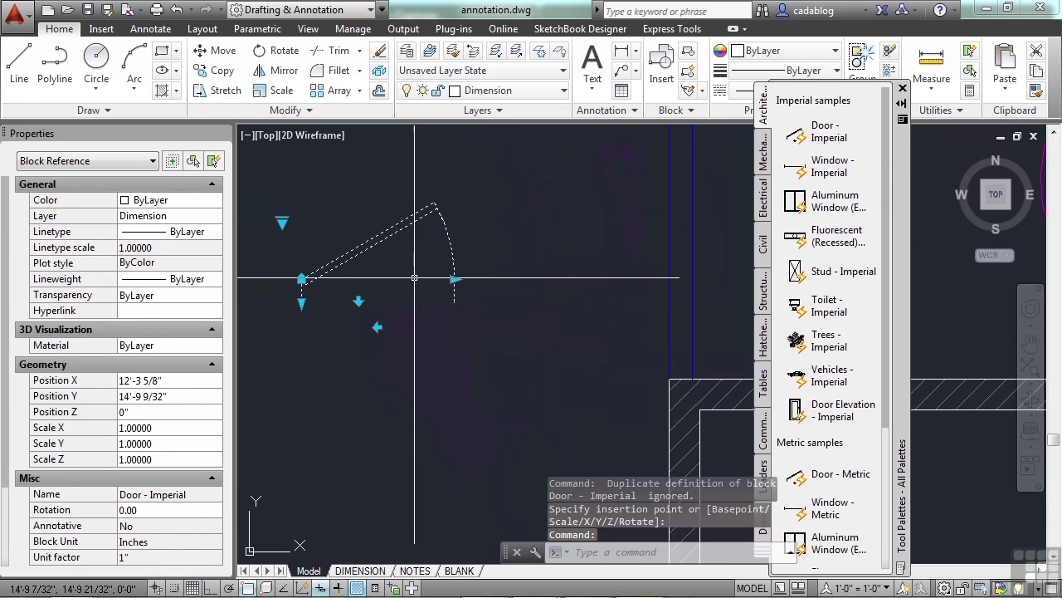
left_click(455, 280)
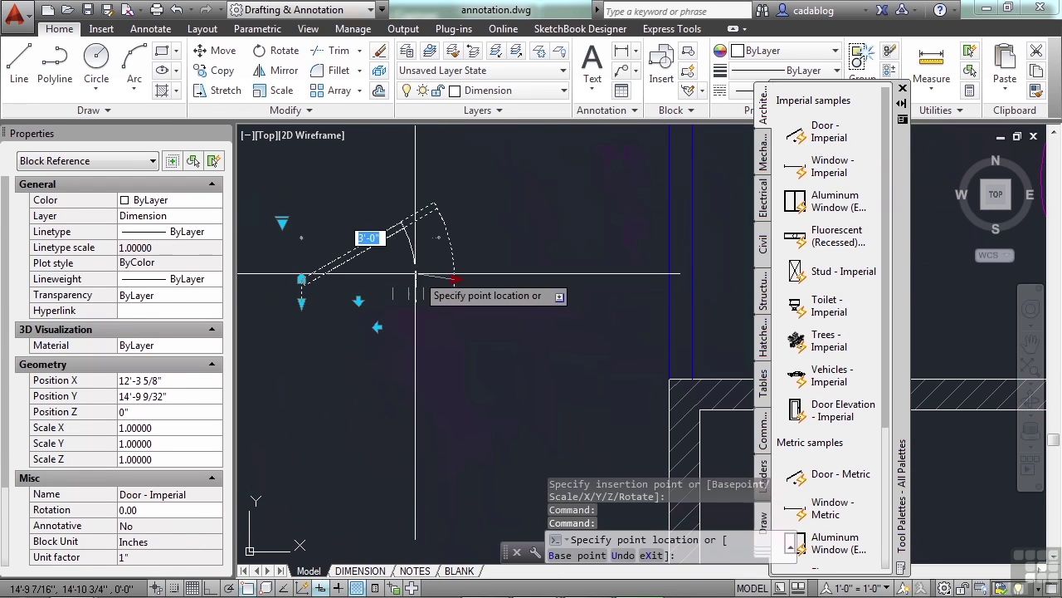
left_click(302, 280)
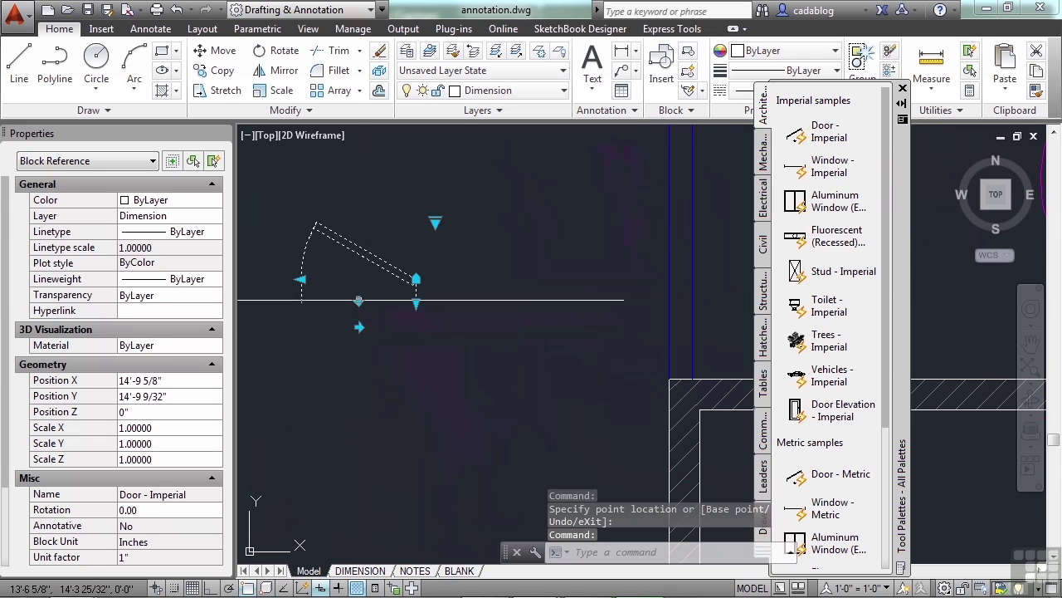
left_click(358, 327)
Set the door's opening angle to Closed.
left_click(436, 360)
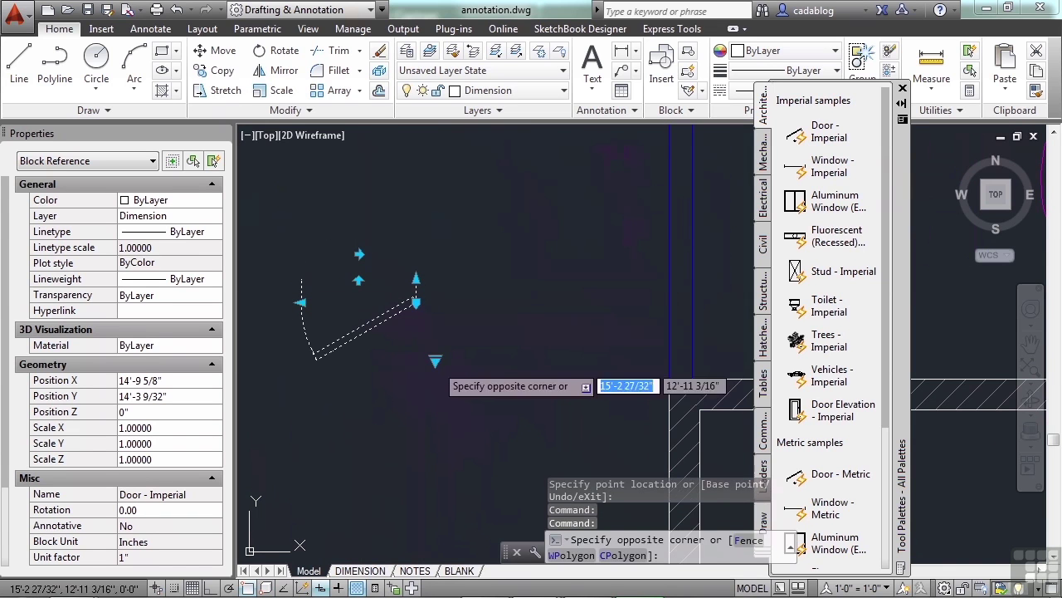
left_click(436, 359)
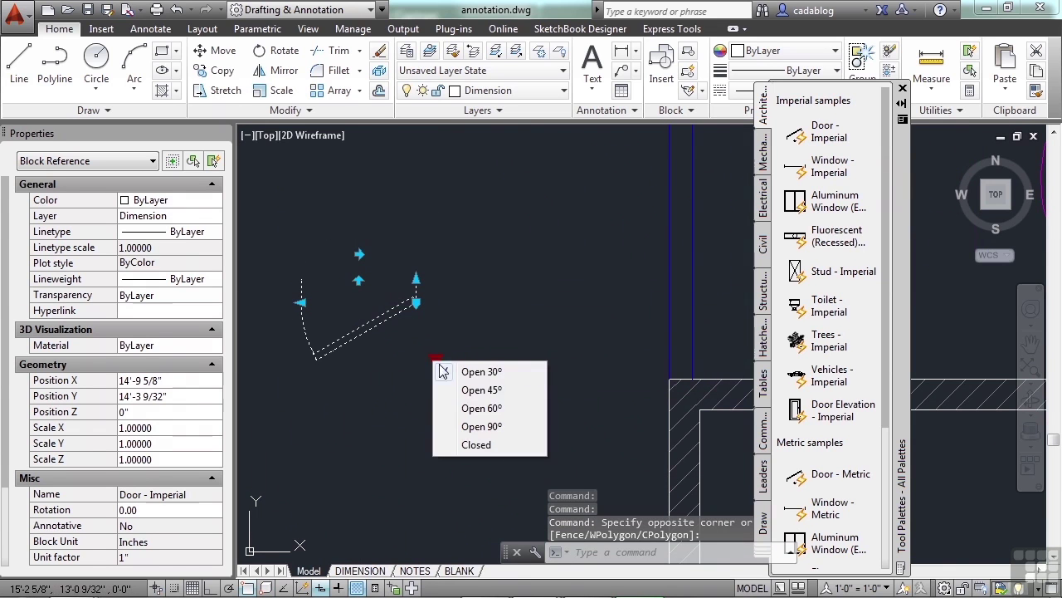
left_click(476, 445)
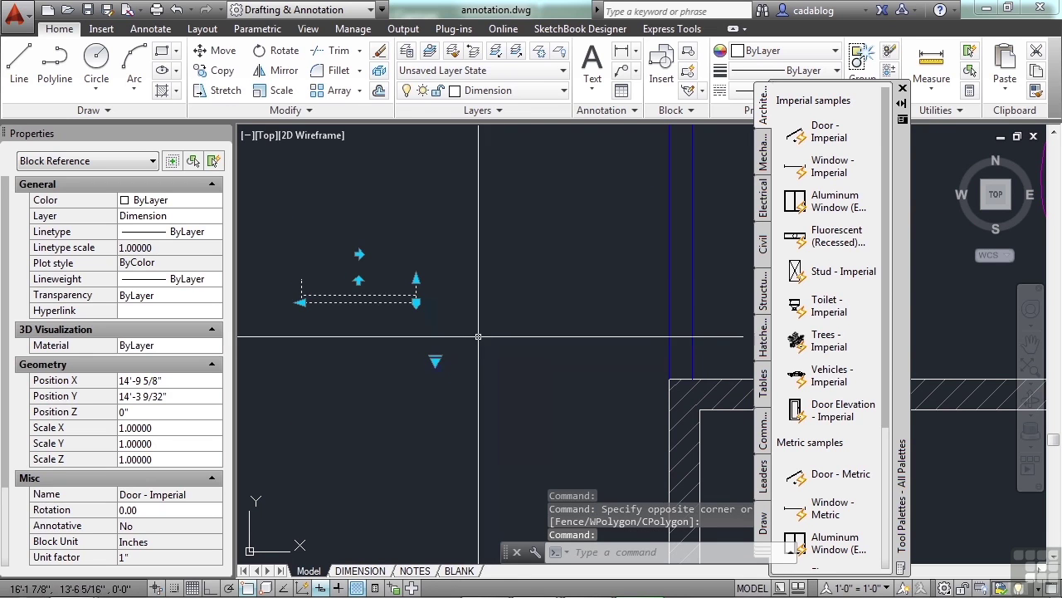
key("Escape")
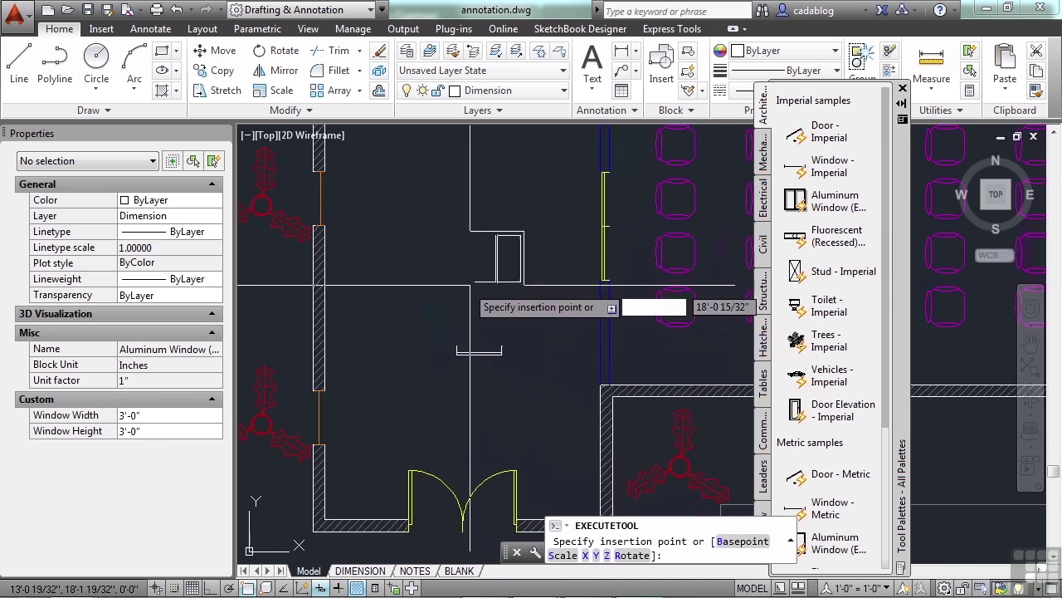
Place the Aluminum Window near the door and stretch it wider than its default 3'-0" width.
left_click(428, 295)
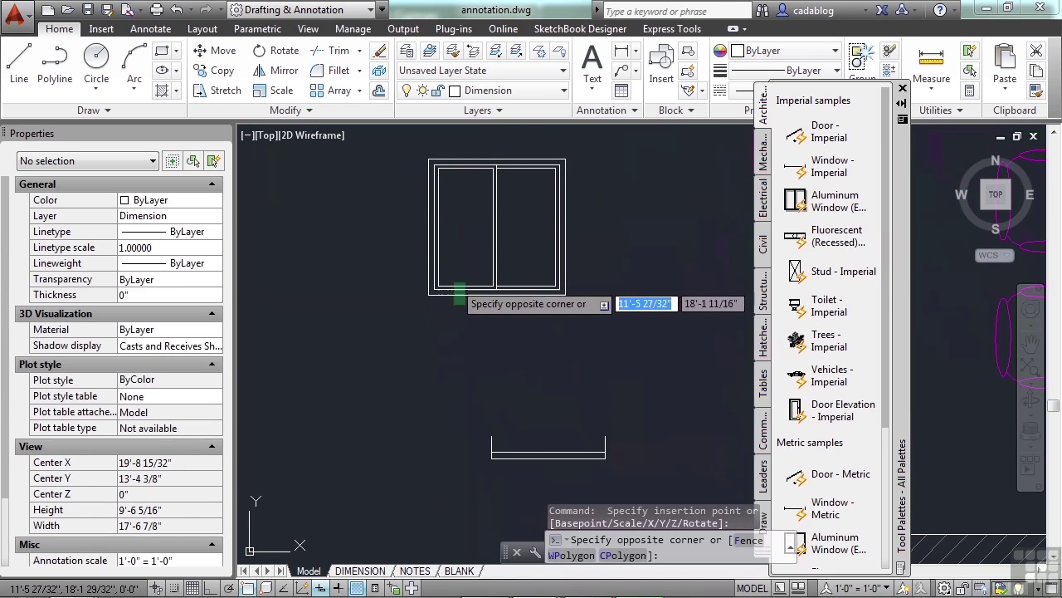
left_click(428, 295)
middle_click_drag(472, 251, 403, 332)
left_click(498, 376)
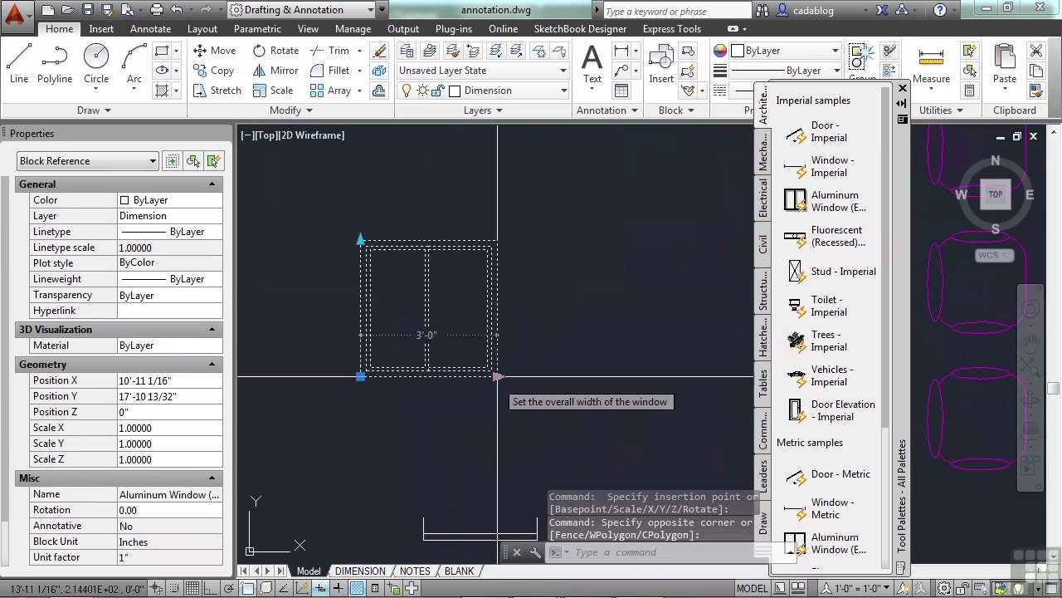
left_click(588, 376)
left_click(360, 240)
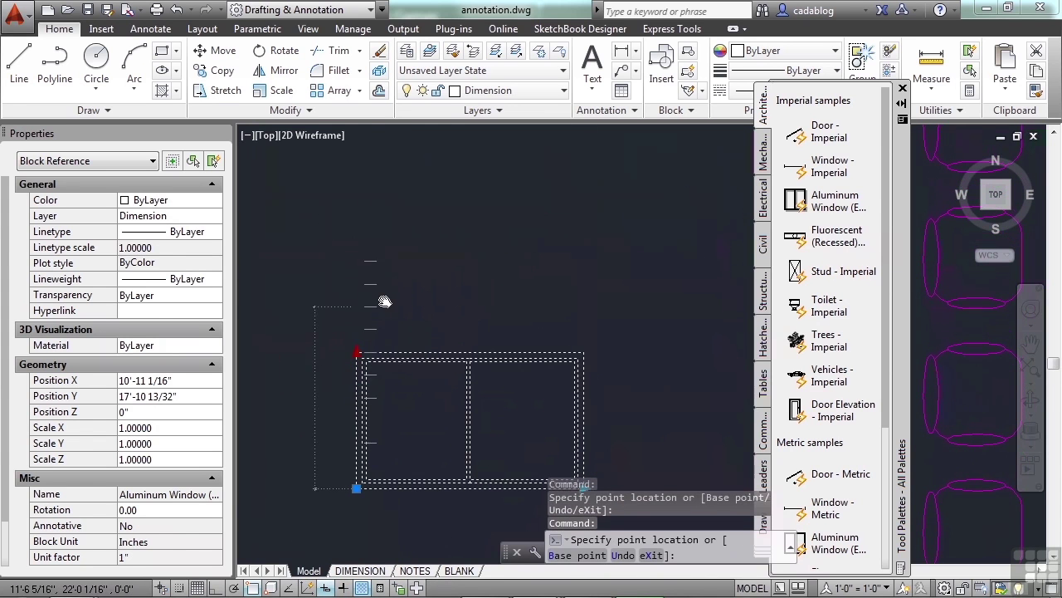
scroll(388, 264, "down", 2)
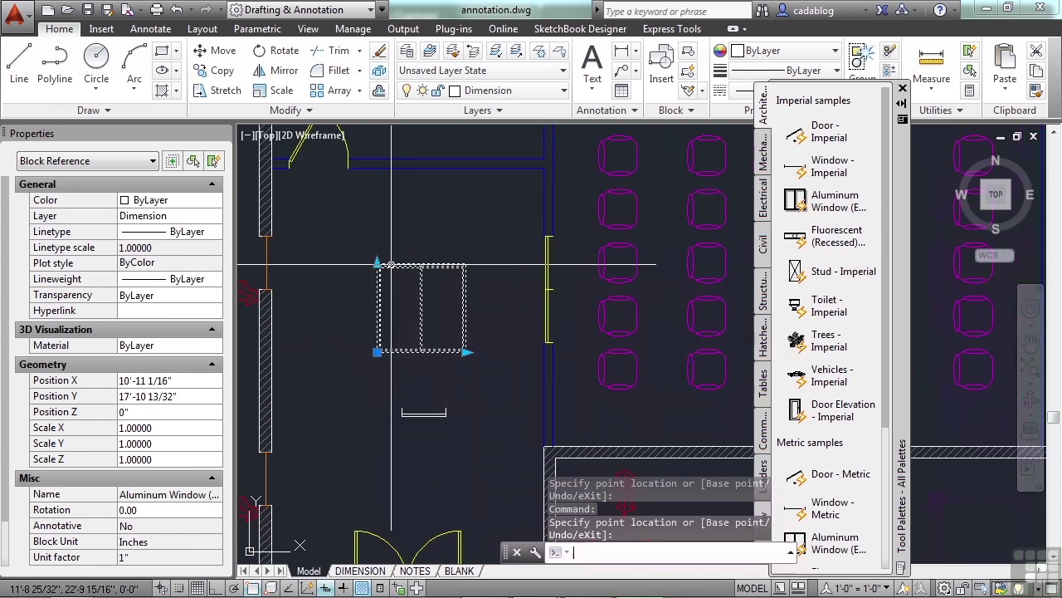
key("Escape")
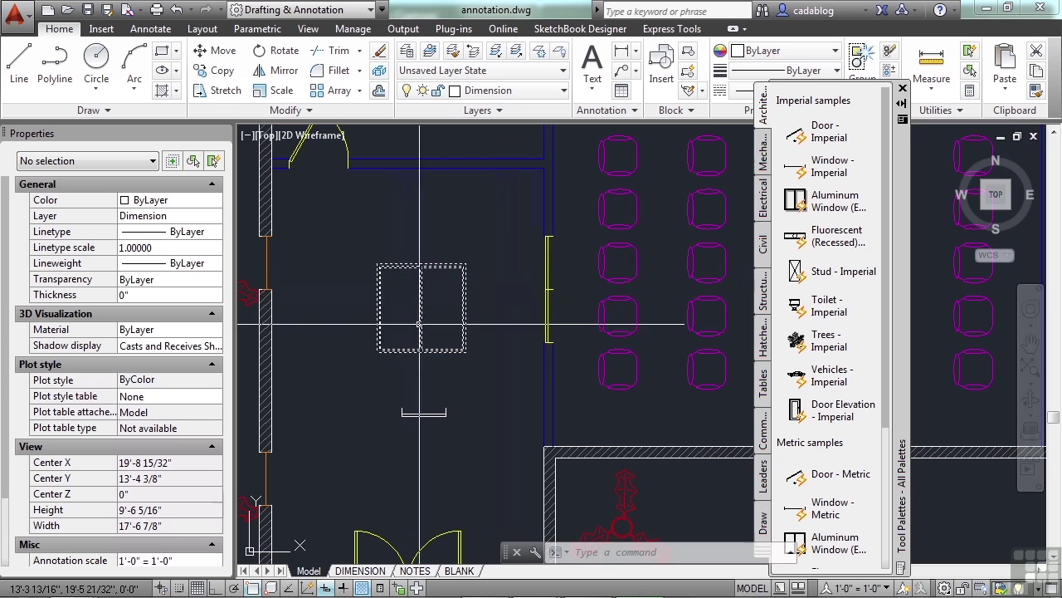
Place a Toilet - Imperial block beside the window.
left_click(809, 309)
middle_click_drag(457, 365, 551, 354)
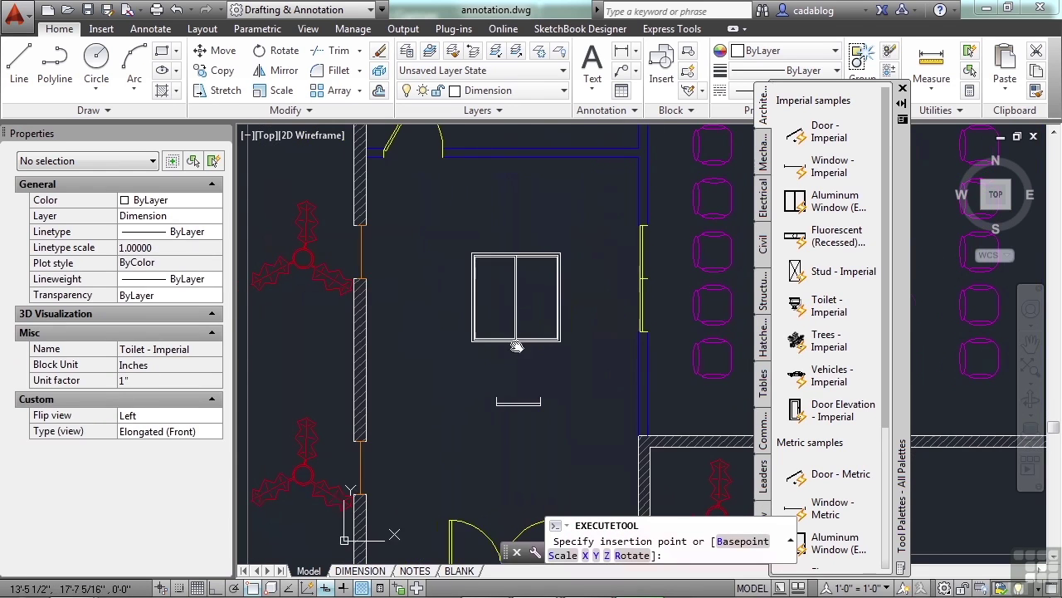
scroll(440, 328, "up", 3)
left_click(419, 287)
Cycle the toilet through Elongated (Plan) and Elongated (Side) views, settling on Round (Front).
left_click(417, 292)
left_click(390, 324)
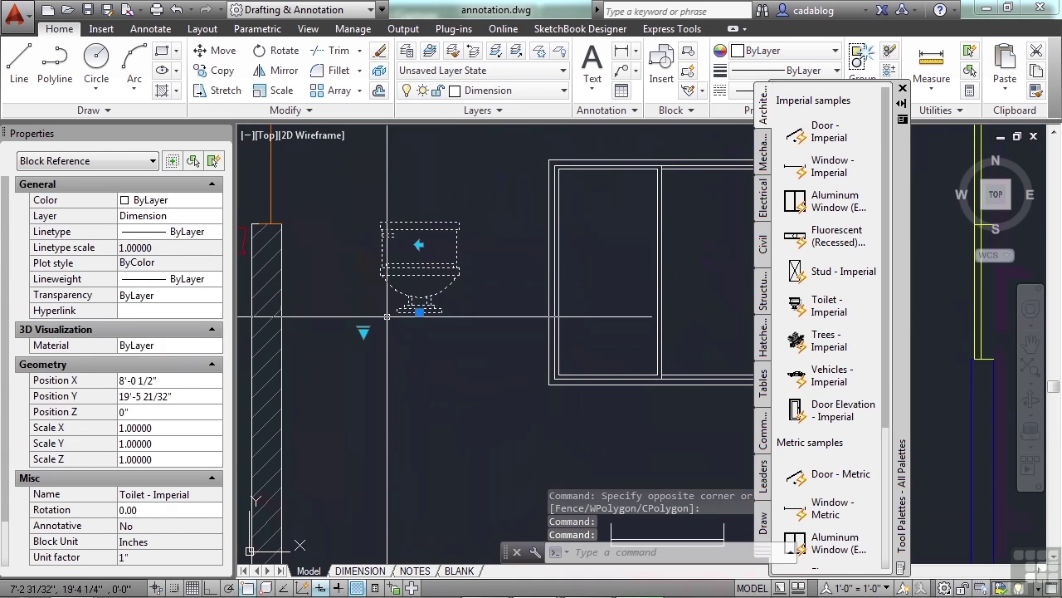
left_click(362, 332)
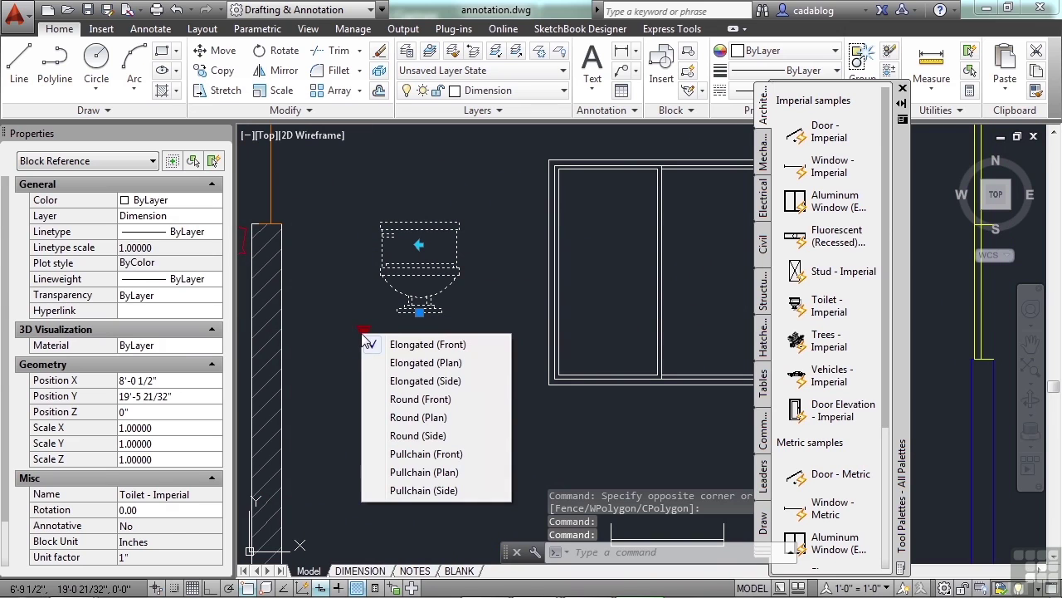
left_click(460, 363)
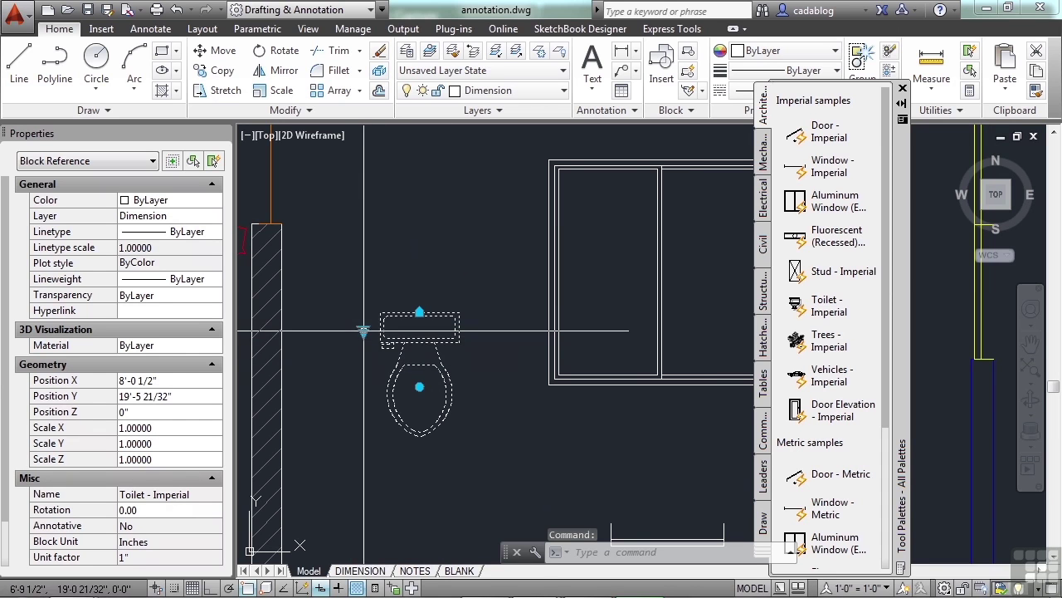
left_click(363, 332)
left_click(406, 377)
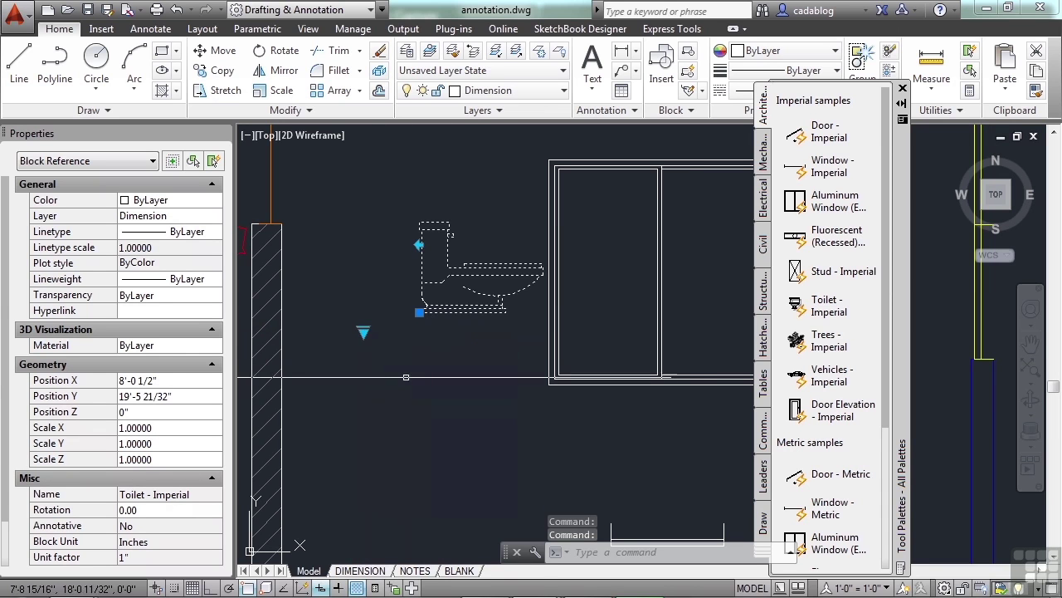
left_click(362, 332)
left_click(423, 398)
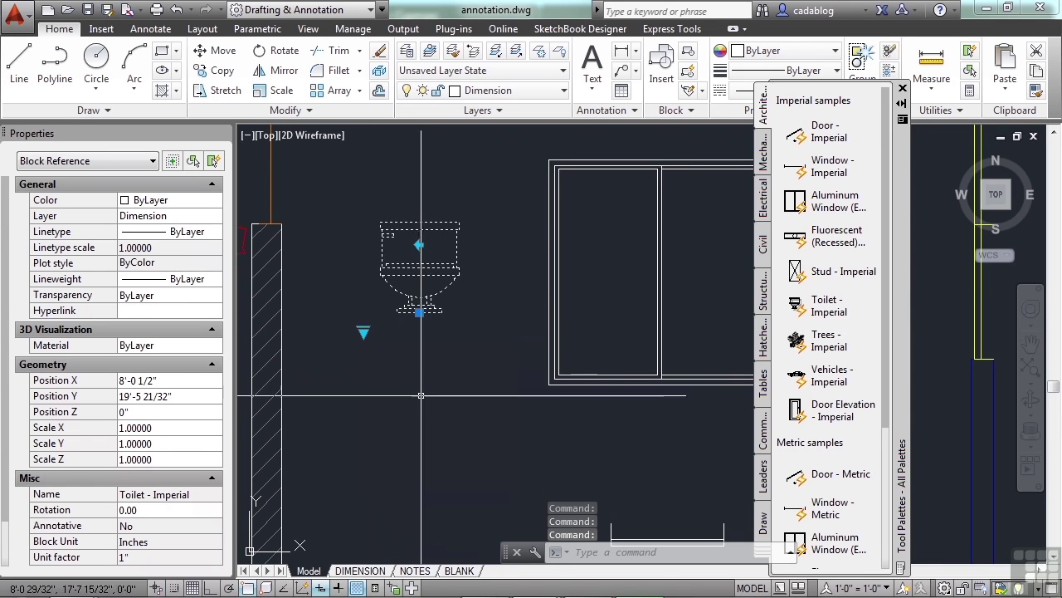
key("Escape")
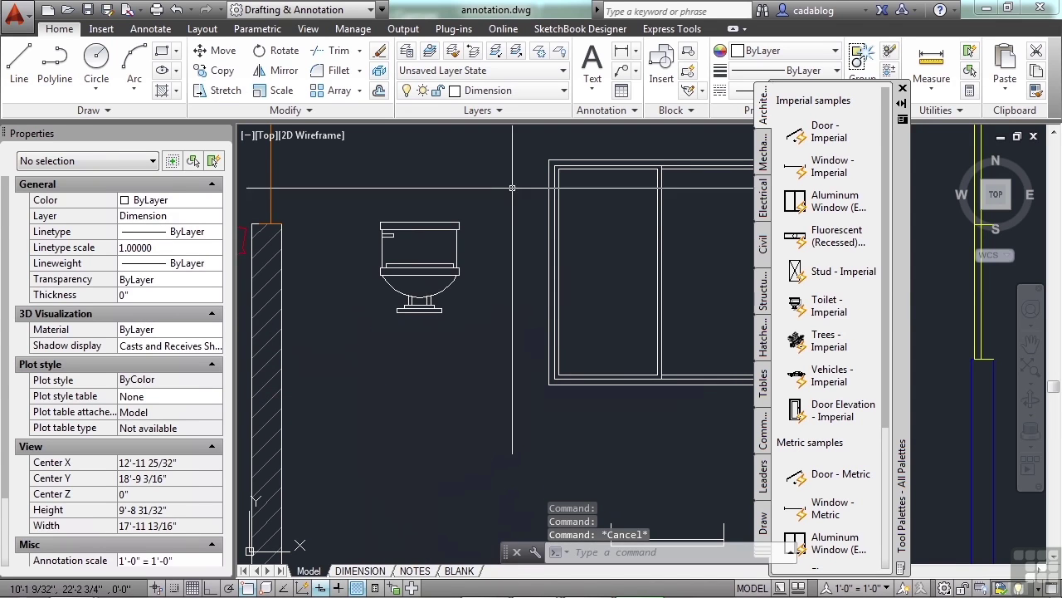
Switch the toilet to its Pullchain (Side) view and centre the toilet and window in the view.
middle_click_drag(503, 196, 494, 240)
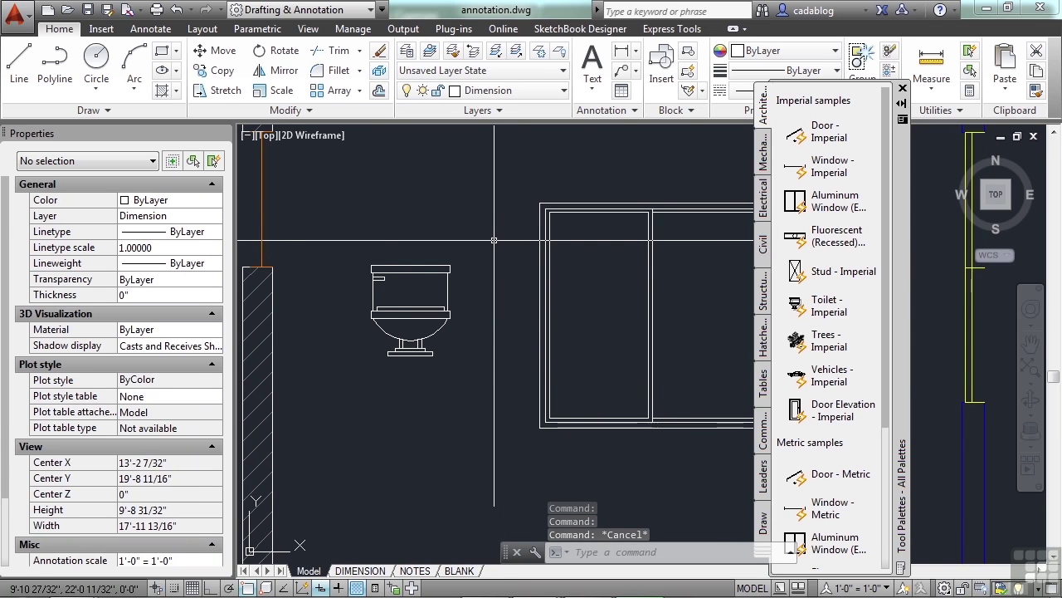
left_click_drag(494, 240, 362, 365)
left_click(355, 373)
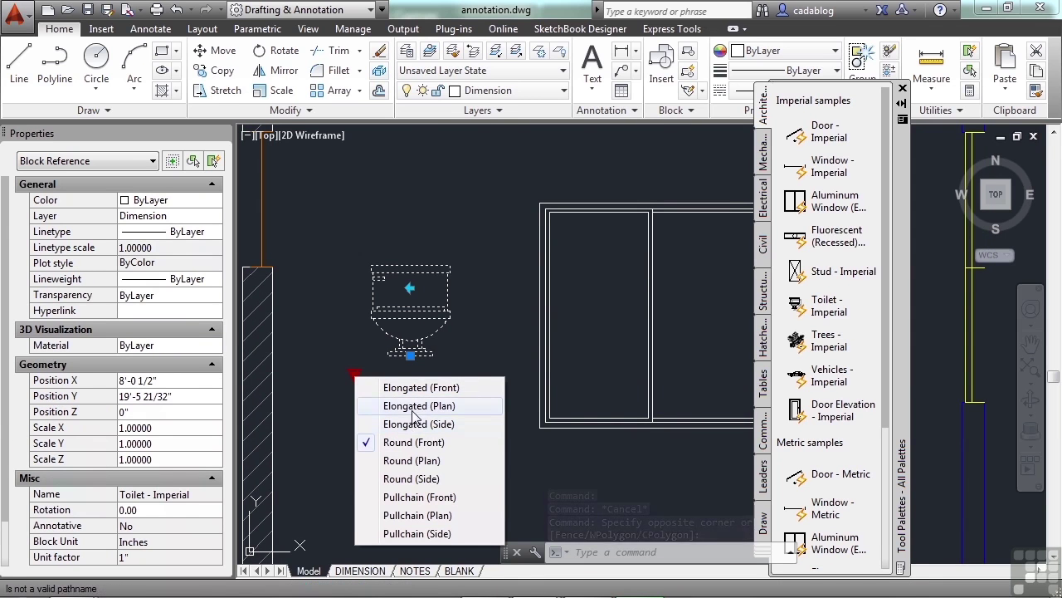
left_click(444, 534)
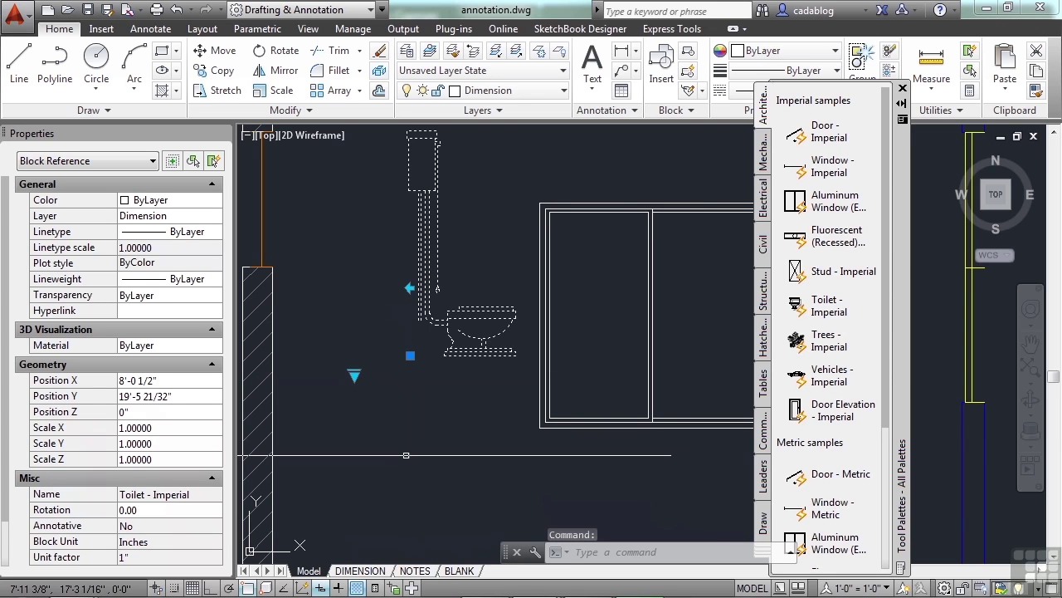
key("Escape")
middle_click_drag(392, 438, 350, 467)
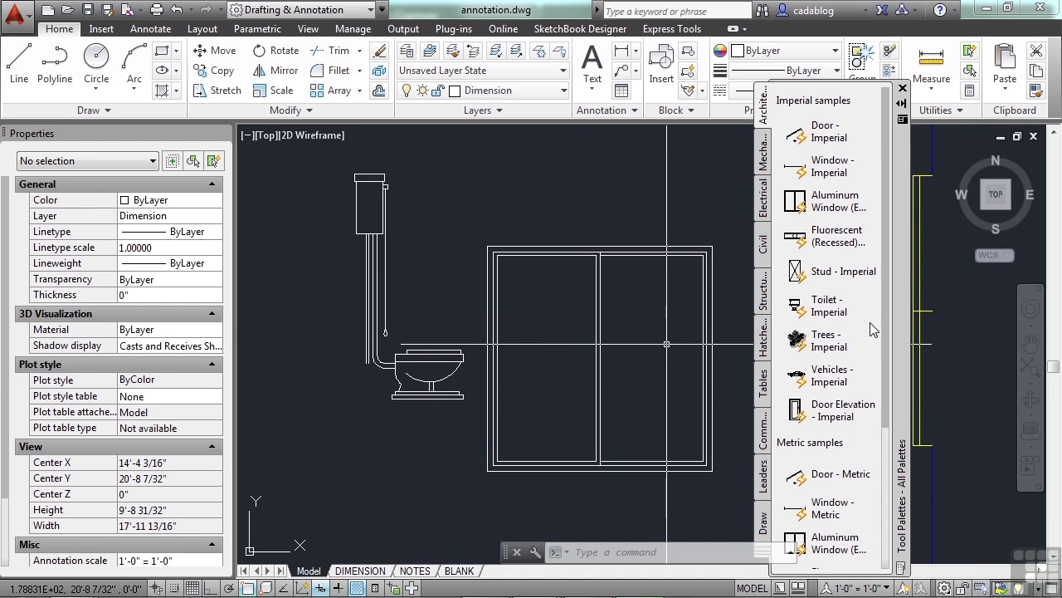
left_click_drag(888, 320, 888, 488)
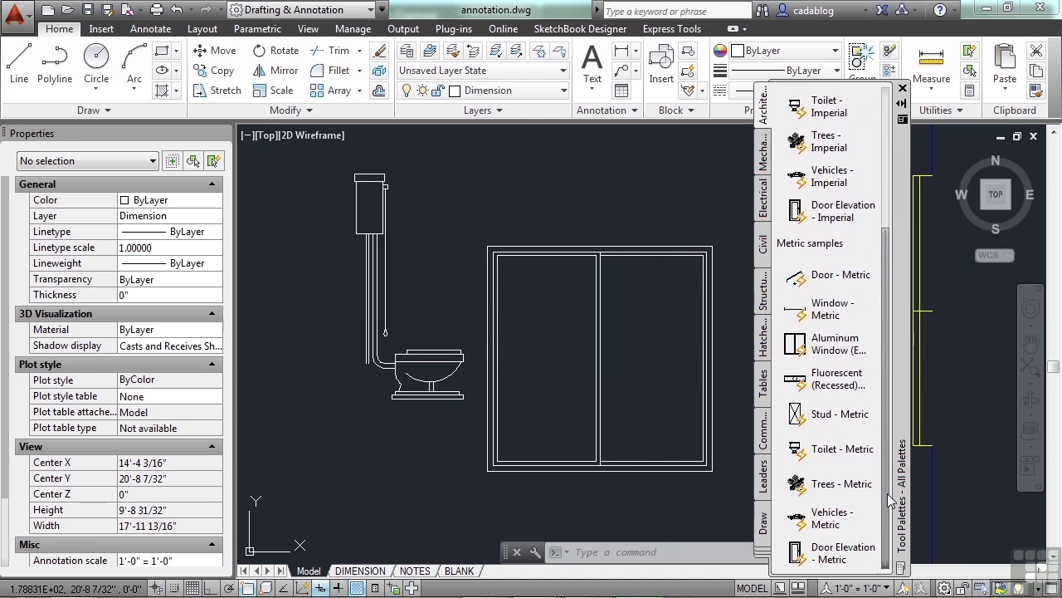